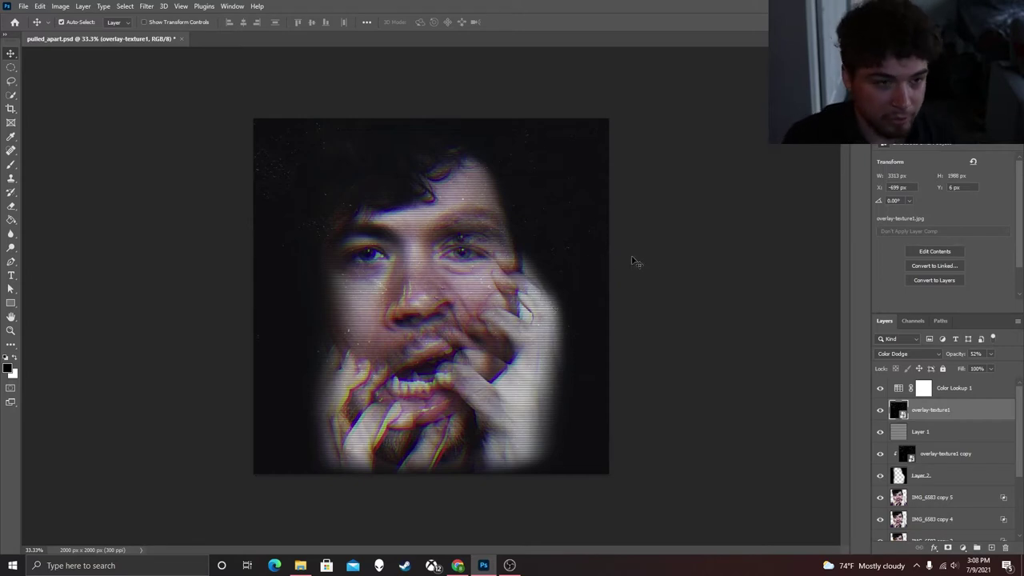
# Step: Create a blank white 2000 × 2000 px document at 300 ppi via File > New
pyautogui.click(21, 6)
pyautogui.click(28, 17)
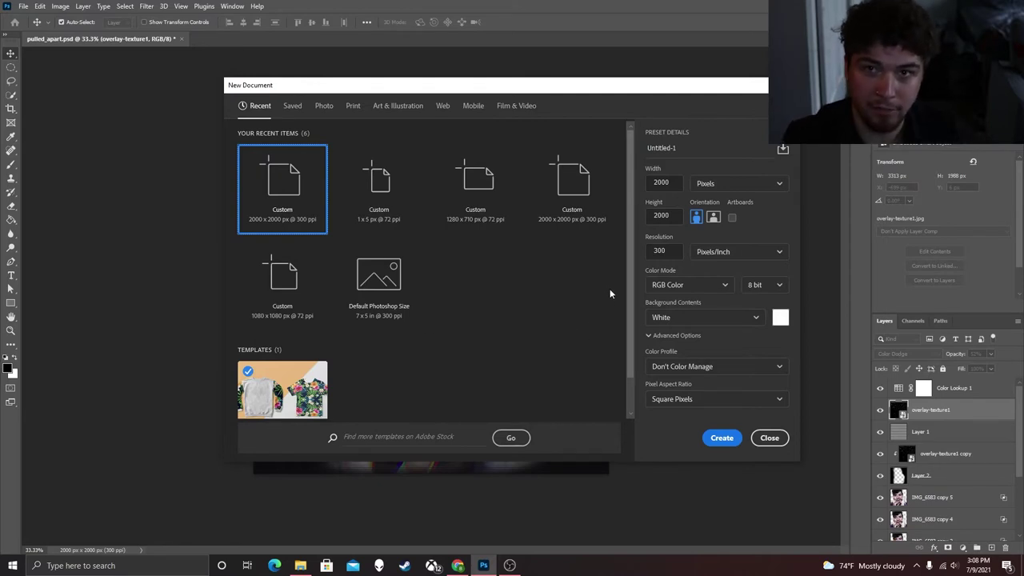
pyautogui.click(712, 438)
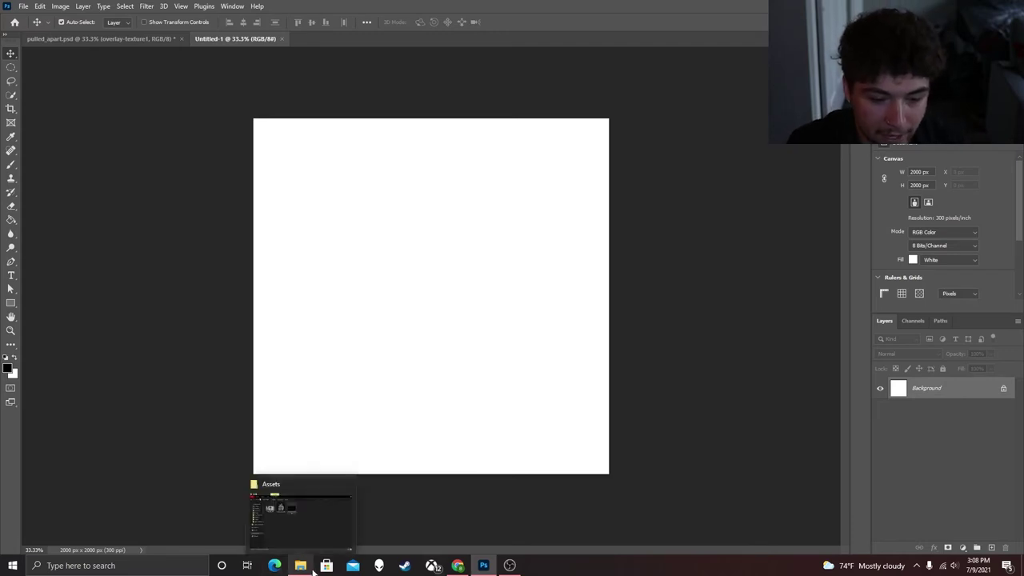
# Step: Drag IMG_6583.JPG from File Explorer into the new document
pyautogui.click(311, 568)
pyautogui.click(229, 276)
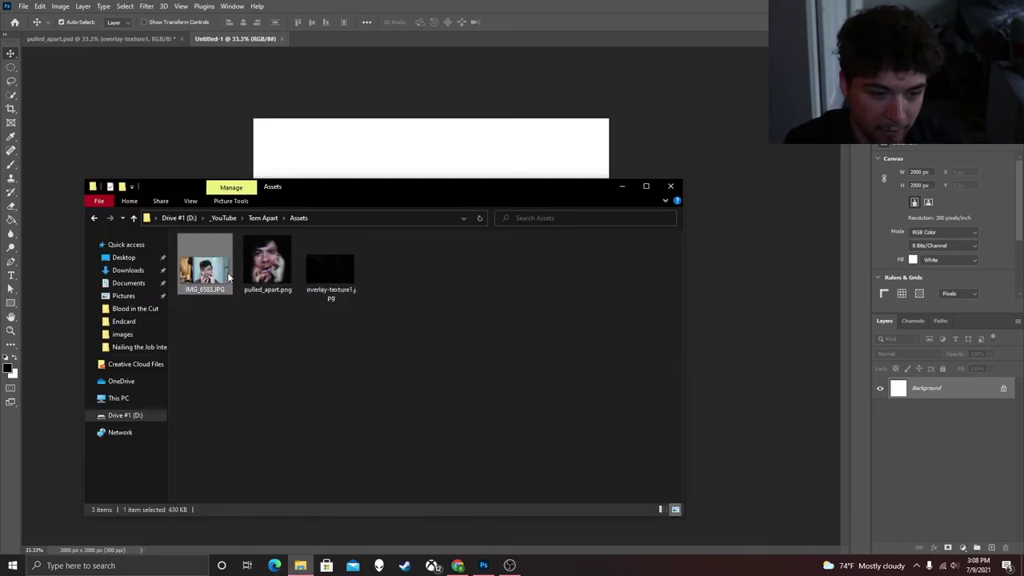
pyautogui.moveTo(205, 277); pyautogui.dragTo(357, 155)
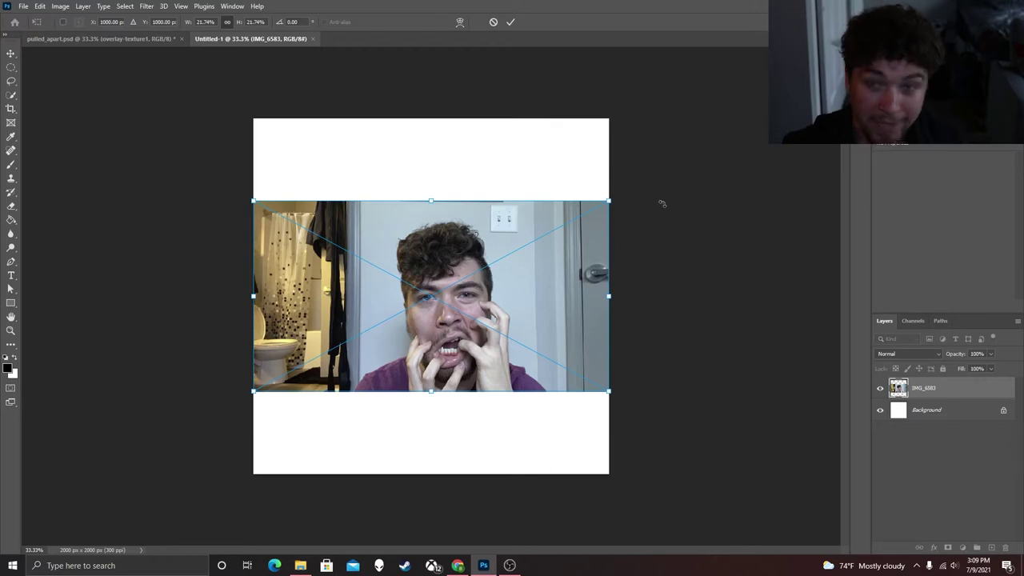
# Step: Scale the photo to about 46%, frame the face, commit, and nudge it slightly left
pyautogui.moveTo(611, 296); pyautogui.dragTo(769, 296)
pyautogui.moveTo(590, 327); pyautogui.dragTo(555, 326)
pyautogui.moveTo(733, 297); pyautogui.dragTo(773, 295)
pyautogui.moveTo(471, 307)
pyautogui.mouseDown()
pyautogui.moveTo(497, 297)
pyautogui.moveTo(484, 297)
pyautogui.mouseUp()
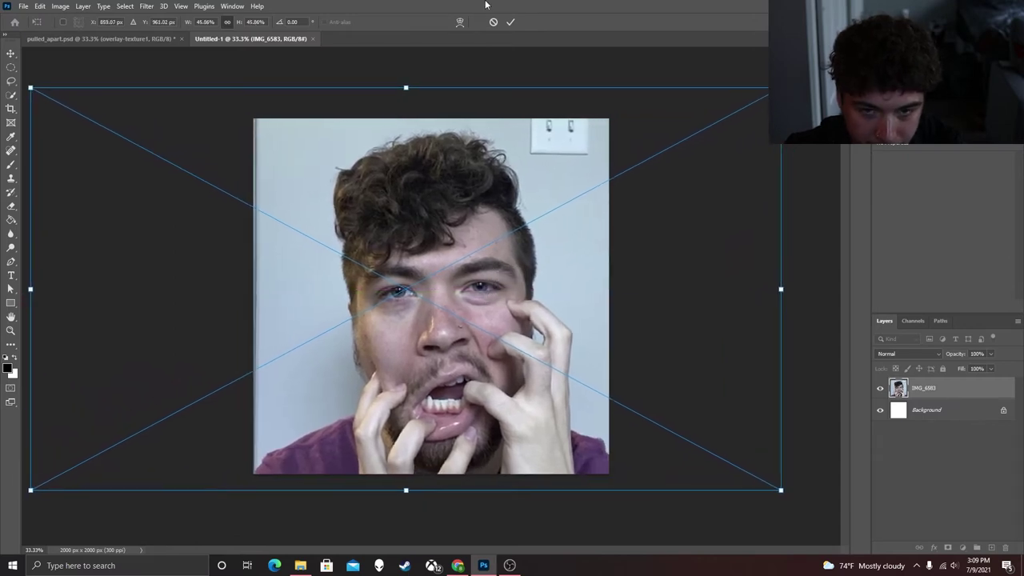
pyautogui.click(512, 22)
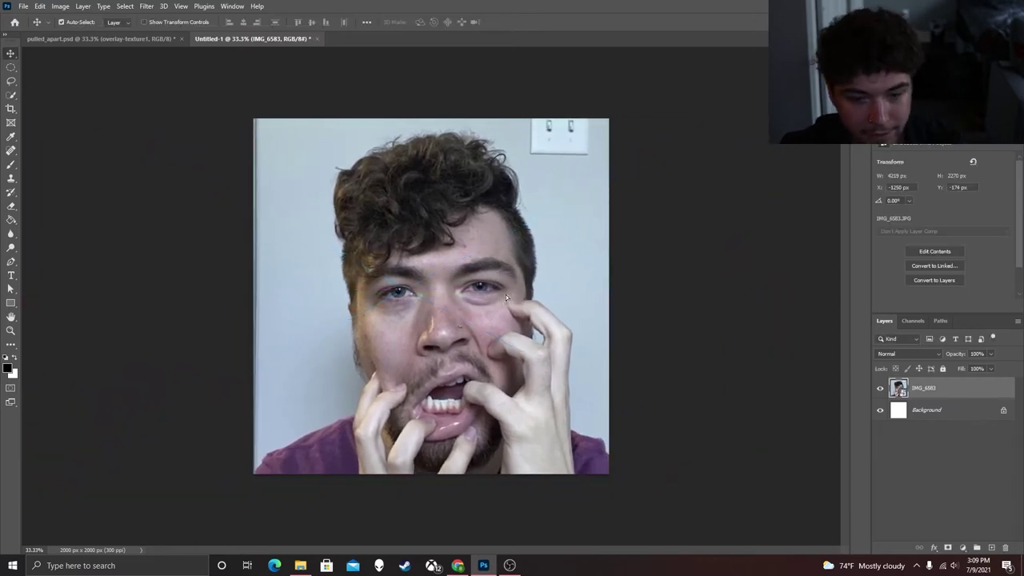
pyautogui.hotkey('shift', 'Left')
pyautogui.hotkey('shift', 'Left')
pyautogui.hotkey('shift', 'Left')
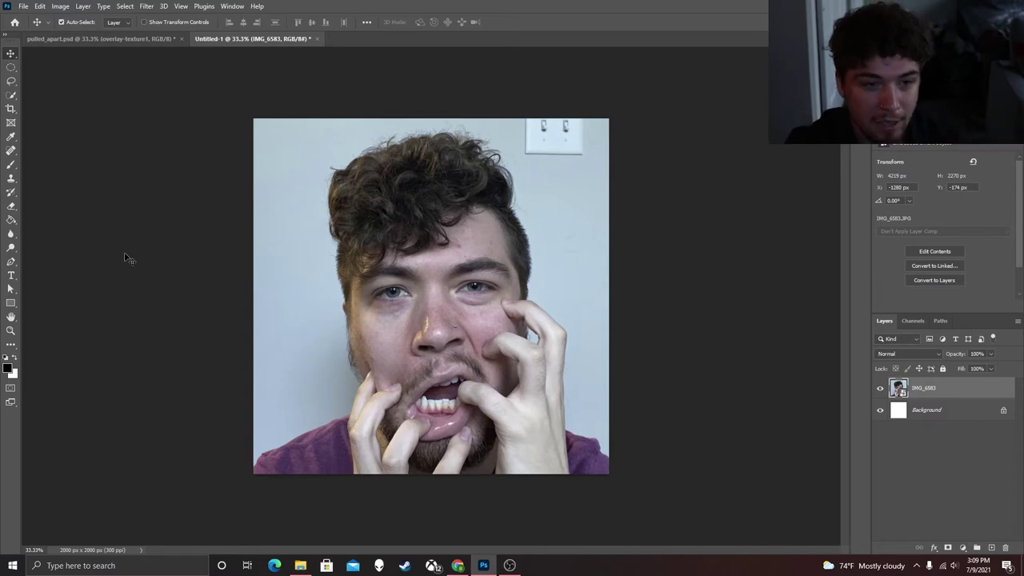
# Step: After checking pulled_apart.psd, select the whole person in Untitled-1 with Quick Selection
pyautogui.click(128, 40)
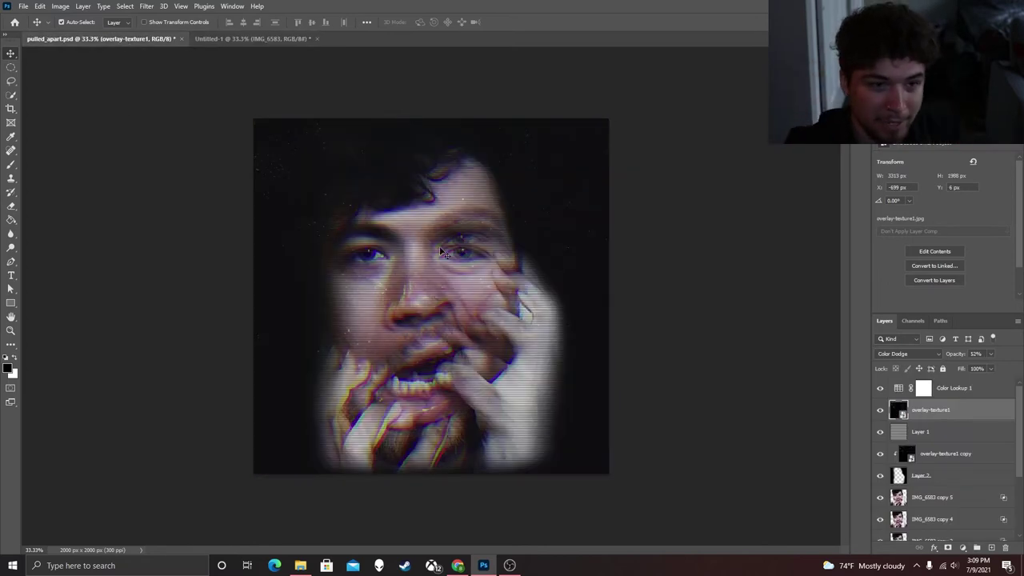
pyautogui.click(285, 40)
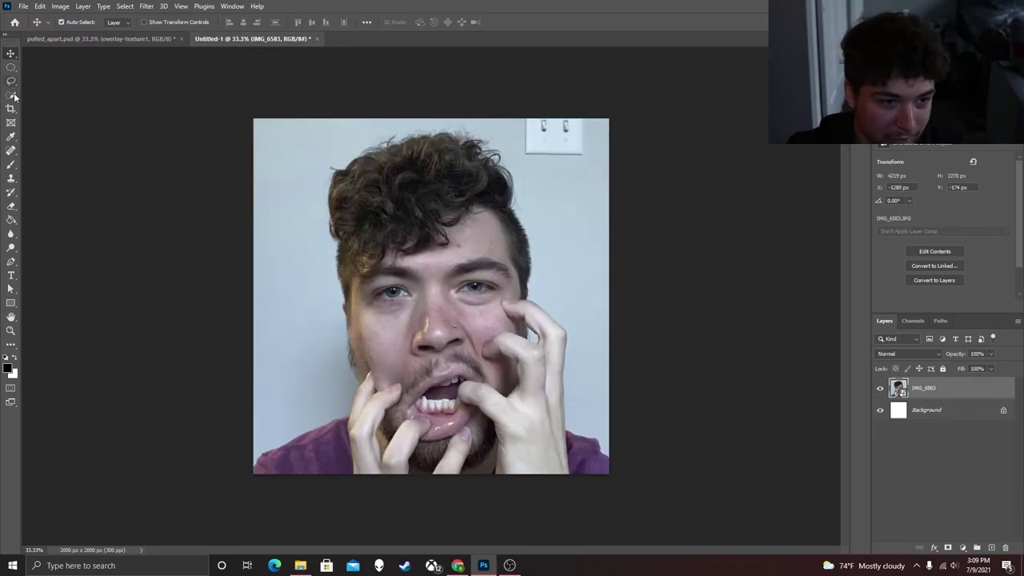
pyautogui.click(12, 95)
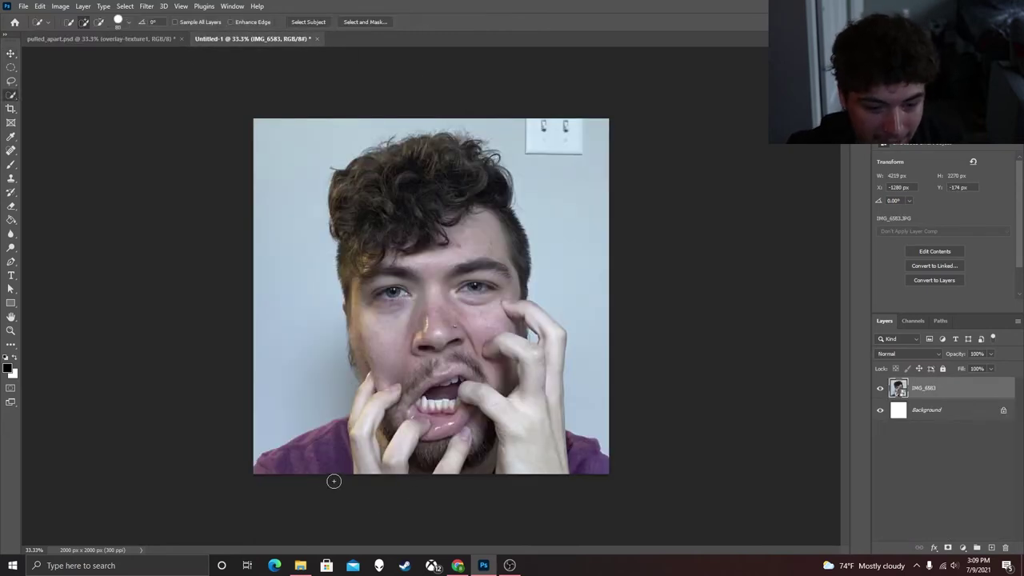
pyautogui.moveTo(333, 481)
pyautogui.mouseDown()
pyautogui.moveTo(324, 460)
pyautogui.moveTo(432, 428)
pyautogui.moveTo(368, 384)
pyautogui.moveTo(417, 360)
pyautogui.moveTo(348, 169)
pyautogui.mouseUp()
pyautogui.keyDown('alt'); pyautogui.click(340, 144); pyautogui.keyUp('alt')
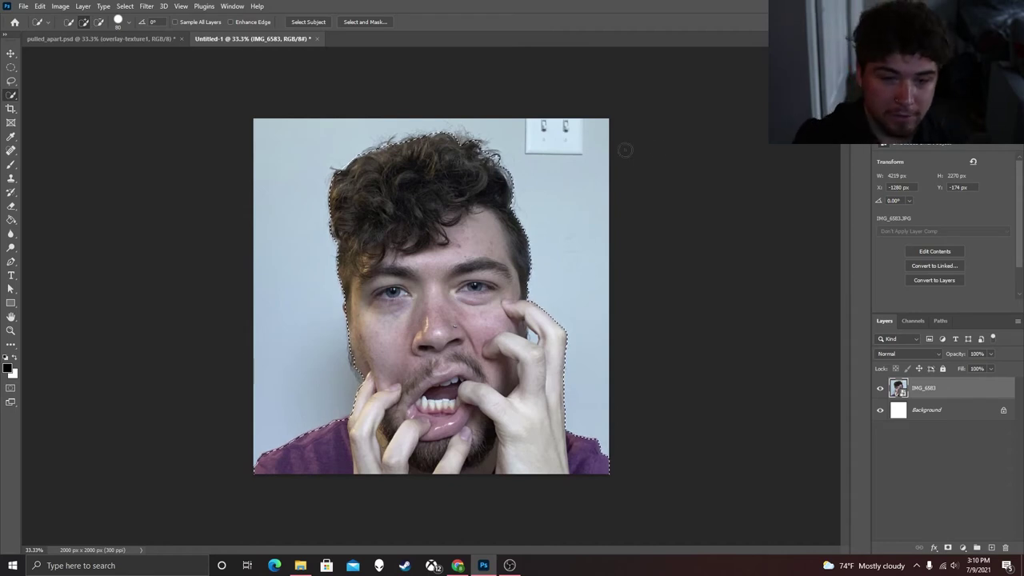
# Step: Mask the selection with a 2.2 px feather and duplicate the masked portrait layer
pyautogui.click(948, 548)
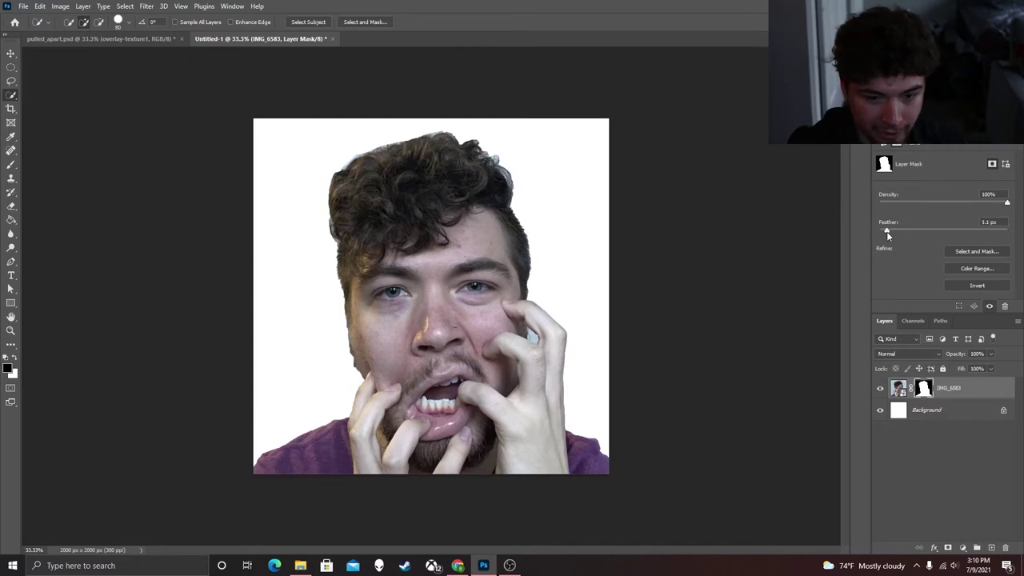
pyautogui.moveTo(887, 231); pyautogui.dragTo(895, 231)
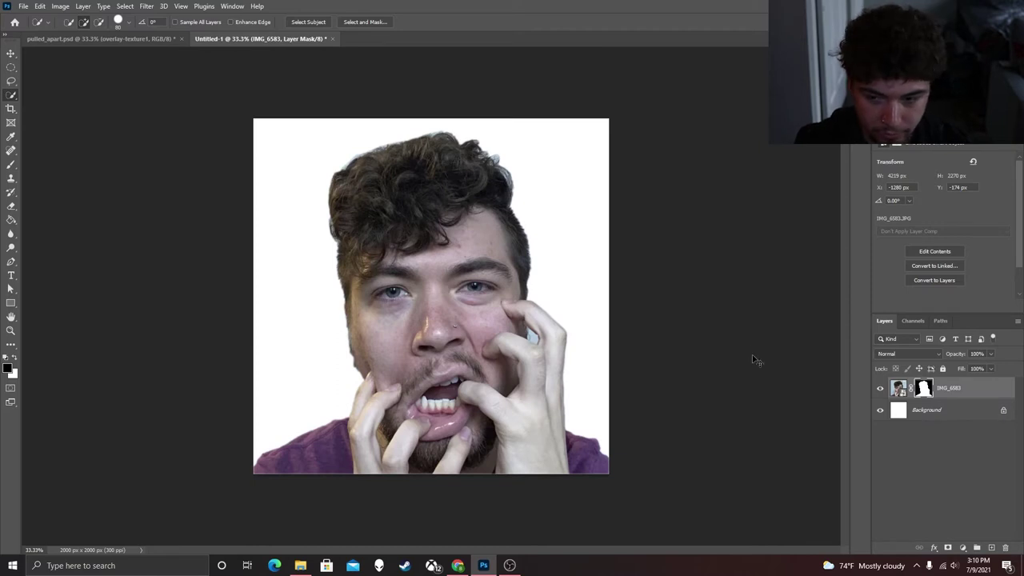
pyautogui.hotkey('ctrl', 'j')
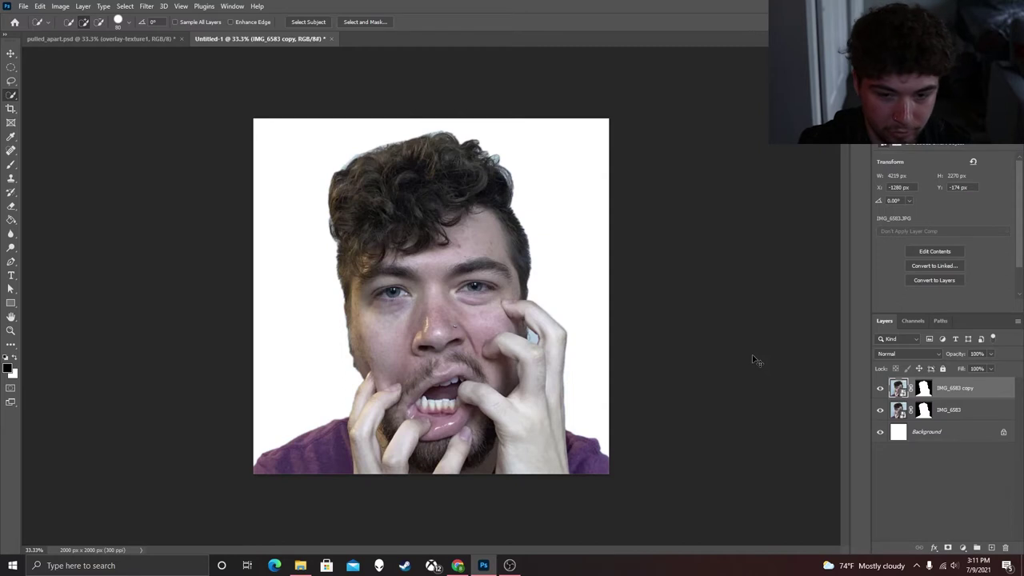
# Step: Rotate the IMG_6583 copy about 2° counter-clockwise
pyautogui.hotkey('ctrl', 't')
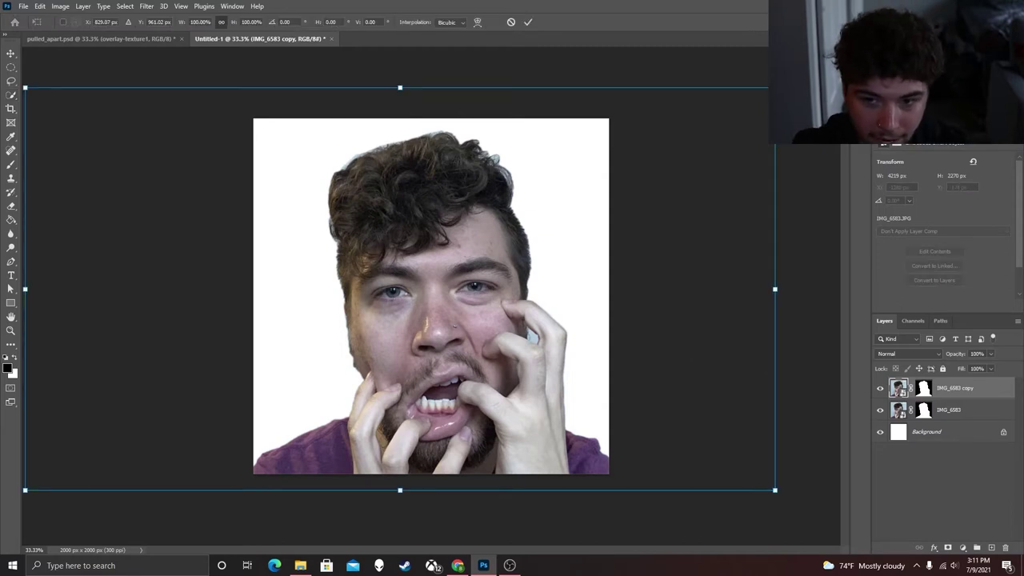
pyautogui.moveTo(793, 500); pyautogui.dragTo(799, 487)
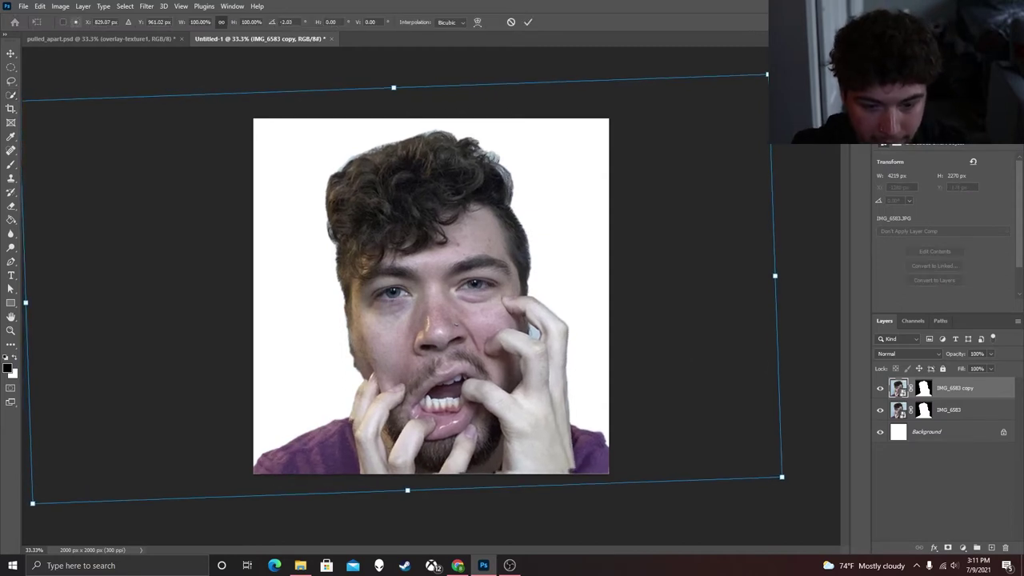
pyautogui.press('Return')
pyautogui.press('w')
# Step: Rotate the original IMG_6583 layer about 2° clockwise
pyautogui.click(952, 410)
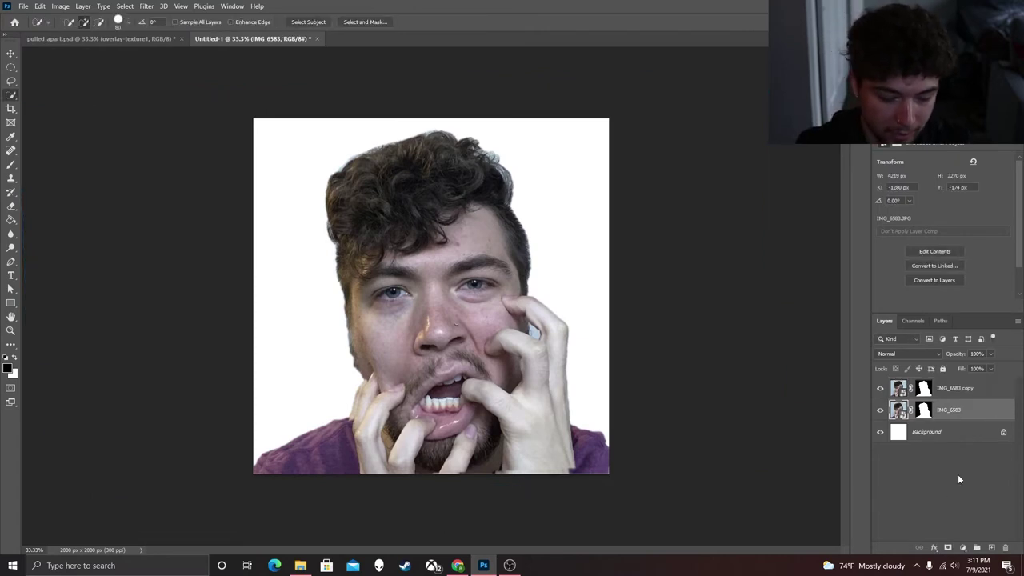
pyautogui.hotkey('ctrl', 't')
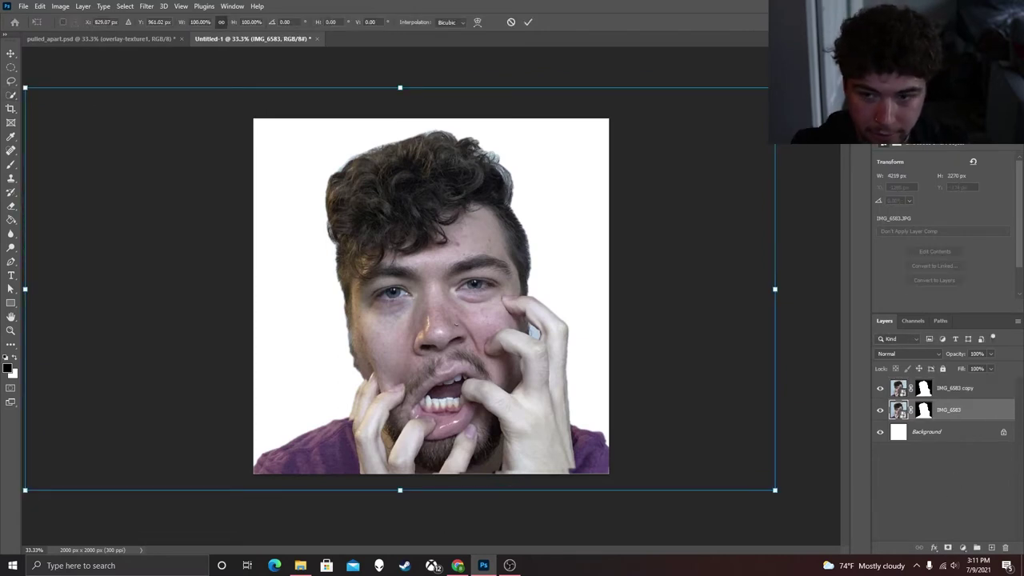
pyautogui.moveTo(792, 80); pyautogui.dragTo(802, 94)
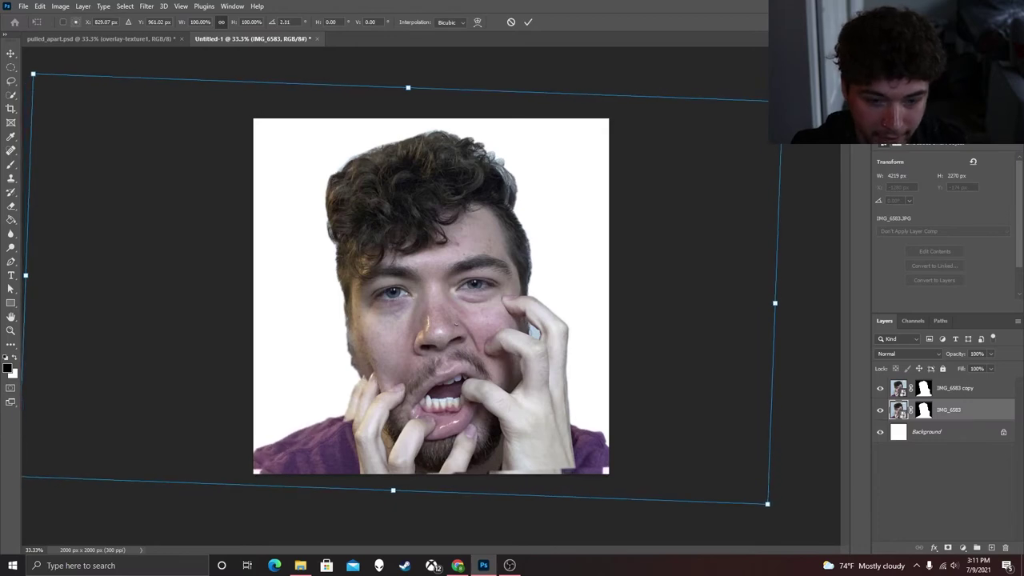
pyautogui.click(529, 22)
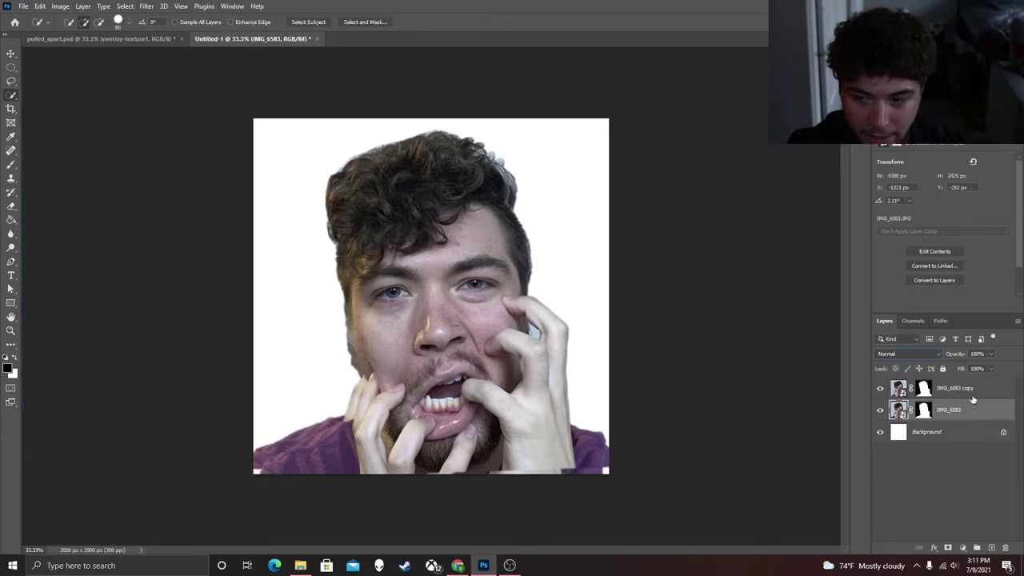
# Step: Set the IMG_6583 copy's blend mode to Darker Color
pyautogui.click(971, 389)
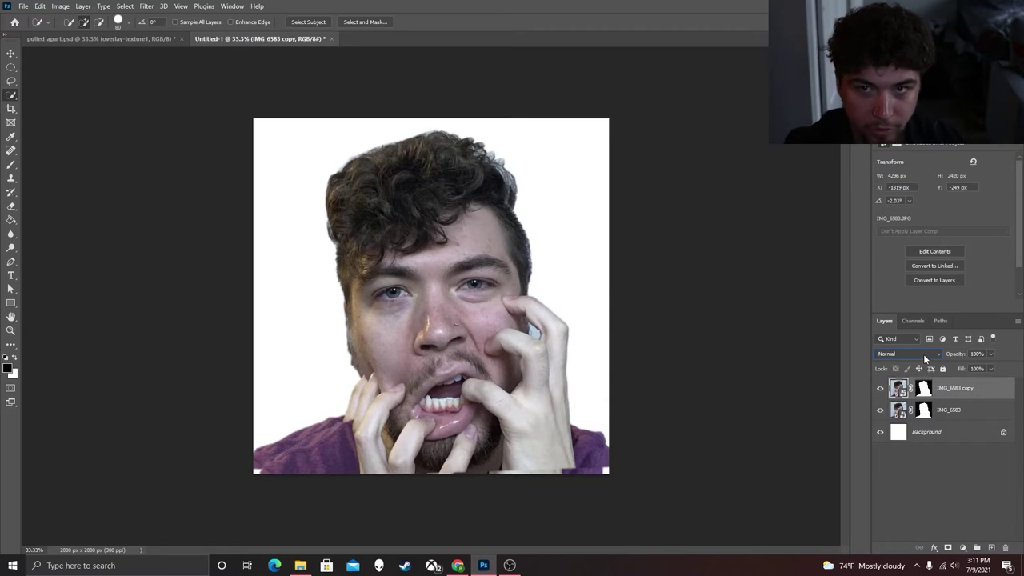
pyautogui.click(925, 355)
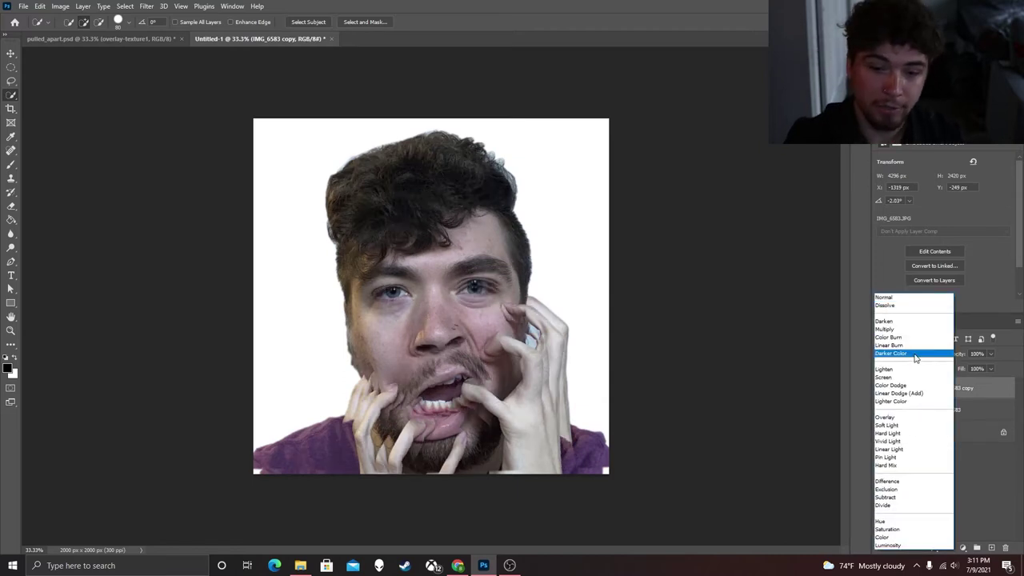
pyautogui.click(916, 358)
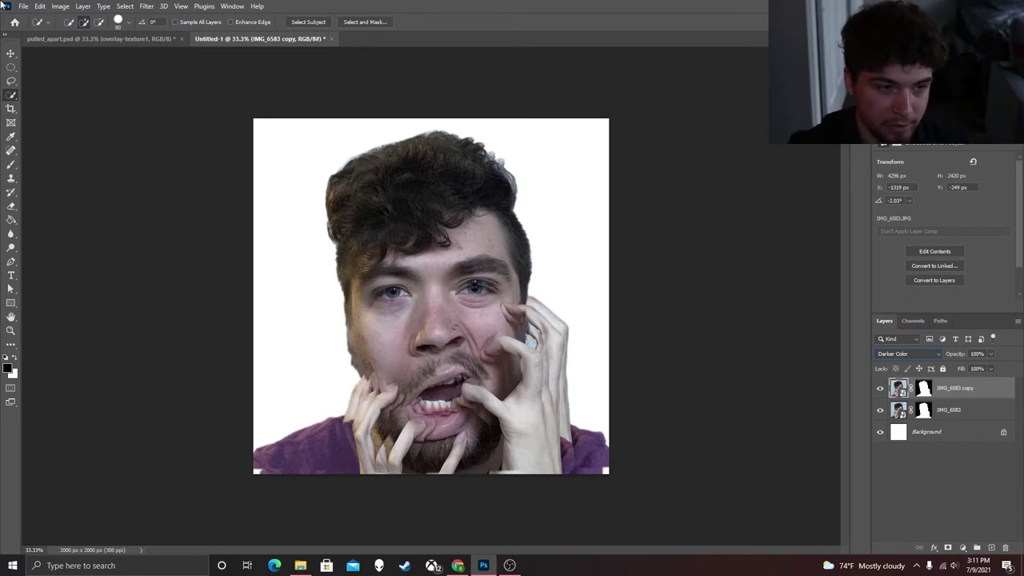
# Step: Undo a trial shift, then merge the two tilted portrait layers into one
pyautogui.click(11, 53)
pyautogui.moveTo(495, 352); pyautogui.dragTo(534, 353)
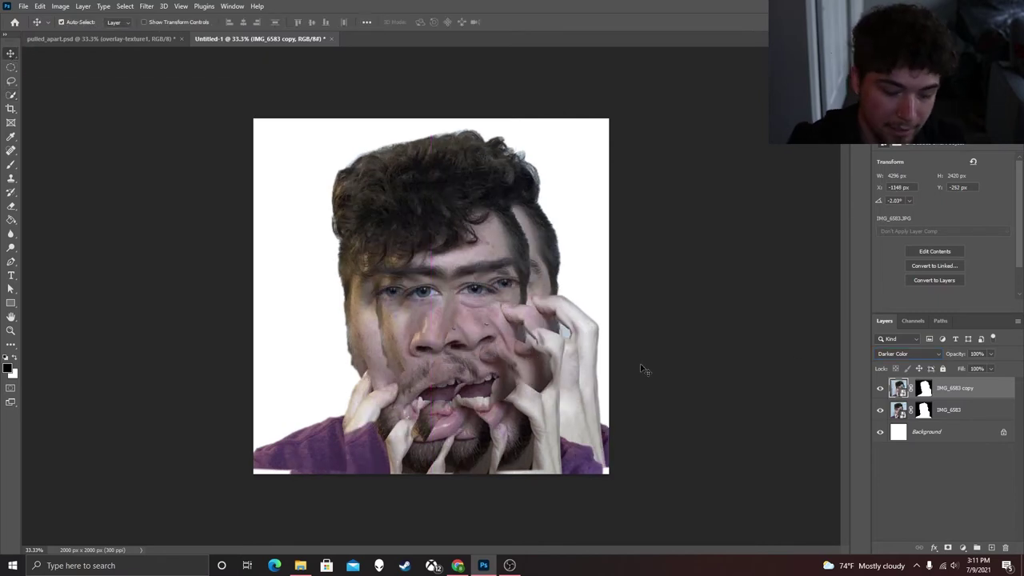
pyautogui.hotkey('ctrl', 'z')
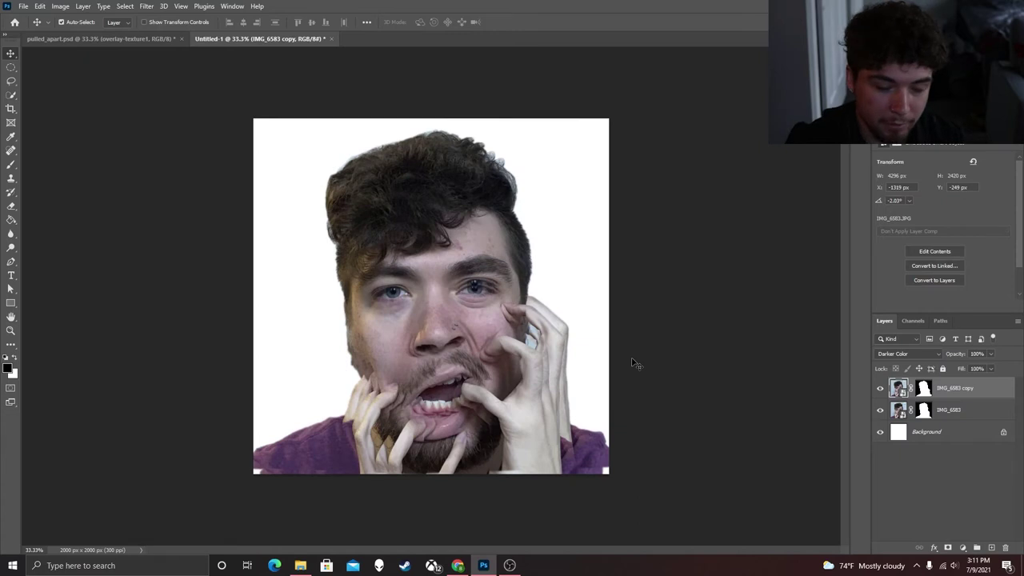
pyautogui.keyDown('shift'); pyautogui.click(974, 412); pyautogui.keyUp('shift')
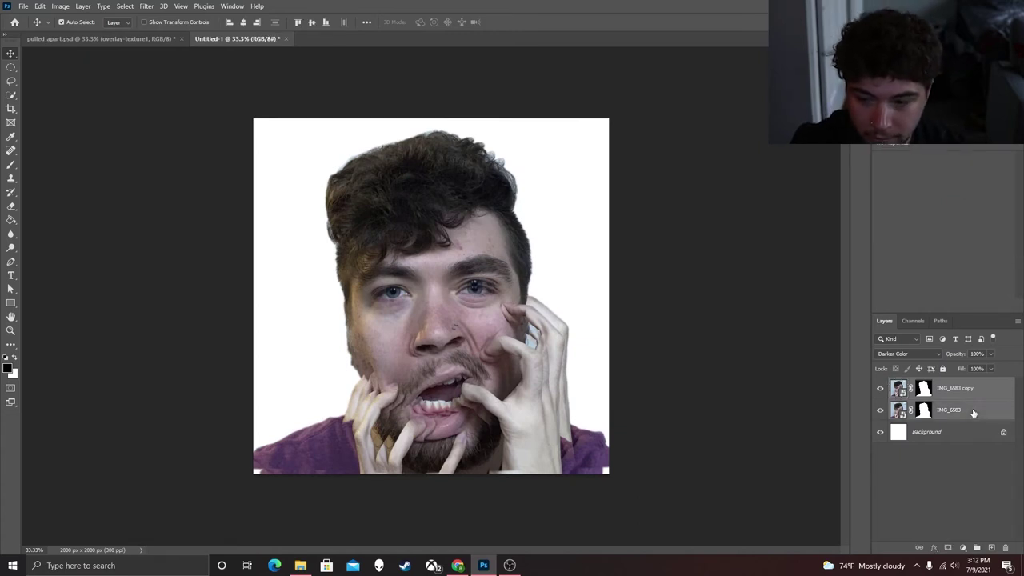
pyautogui.rightClick(974, 412)
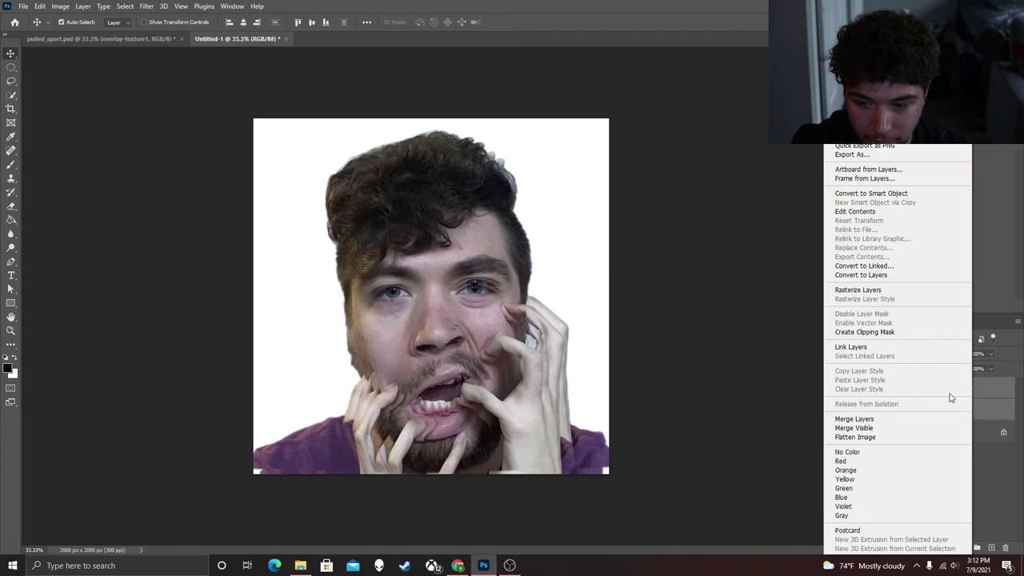
pyautogui.click(909, 420)
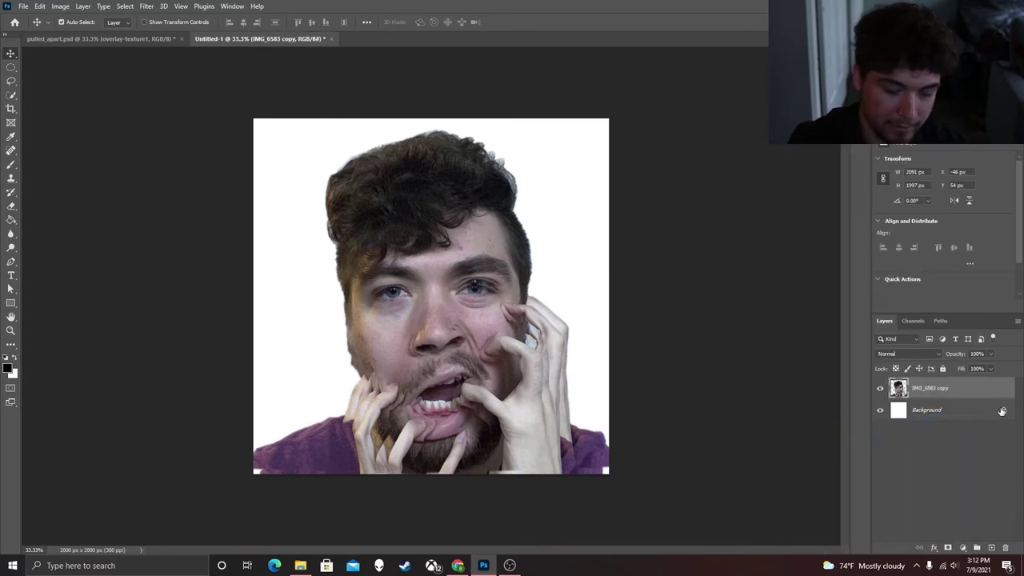
# Step: Duplicate the merged portrait and open Blending Options on the bottom IMG_6583 copy
pyautogui.hotkey('ctrl', 'j')
pyautogui.hotkey('ctrl', 'j')
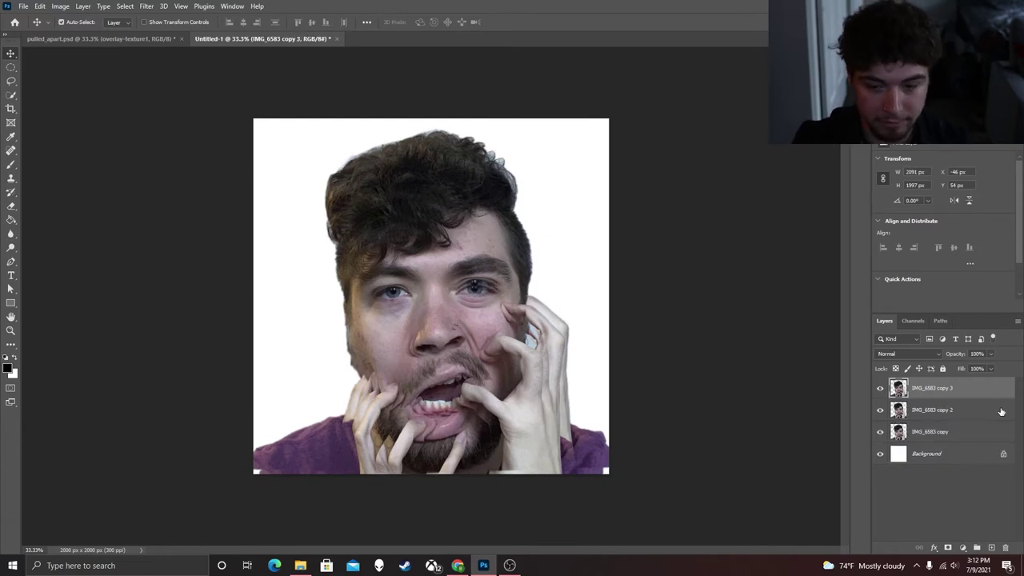
pyautogui.click(966, 432)
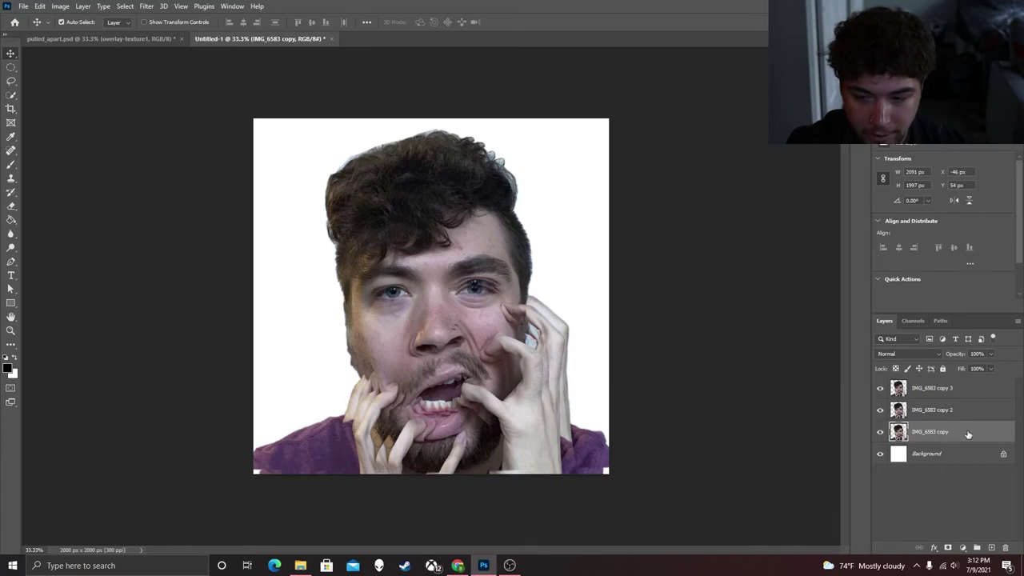
pyautogui.doubleClick(968, 435)
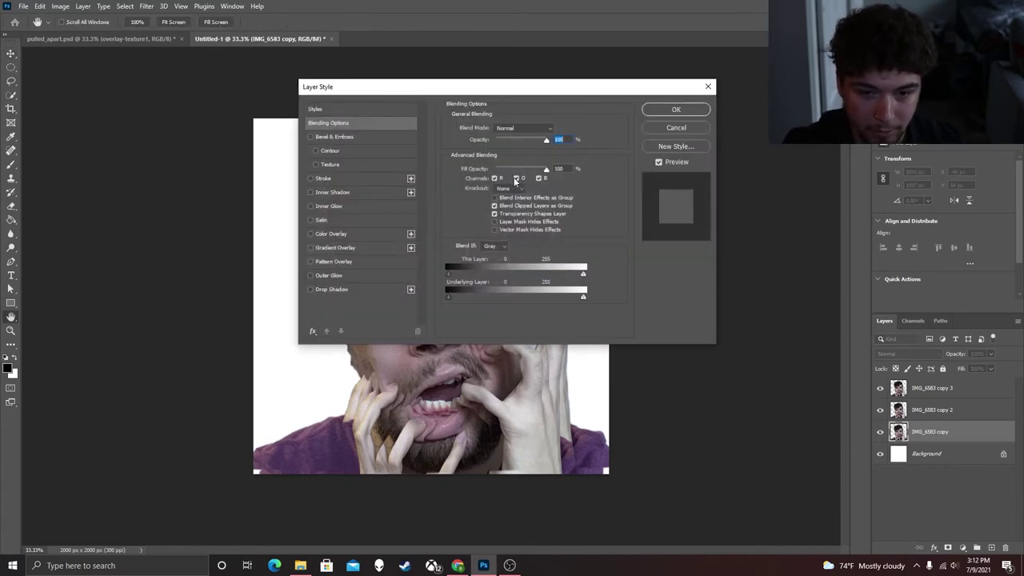
# Step: Turn off green on IMG_6583 copy and leave only green enabled on copy 2
pyautogui.click(516, 178)
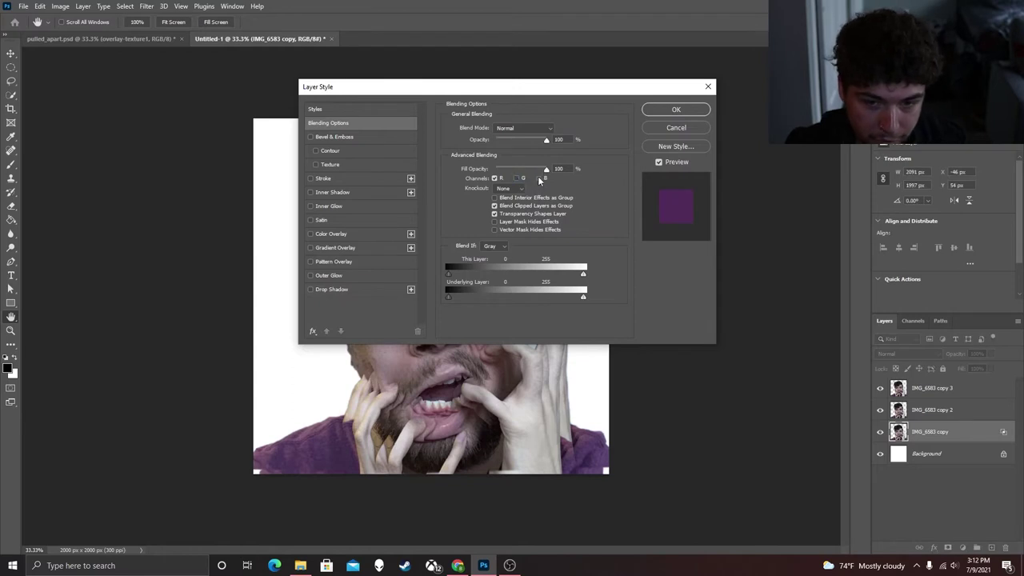
pyautogui.click(652, 108)
pyautogui.doubleClick(972, 410)
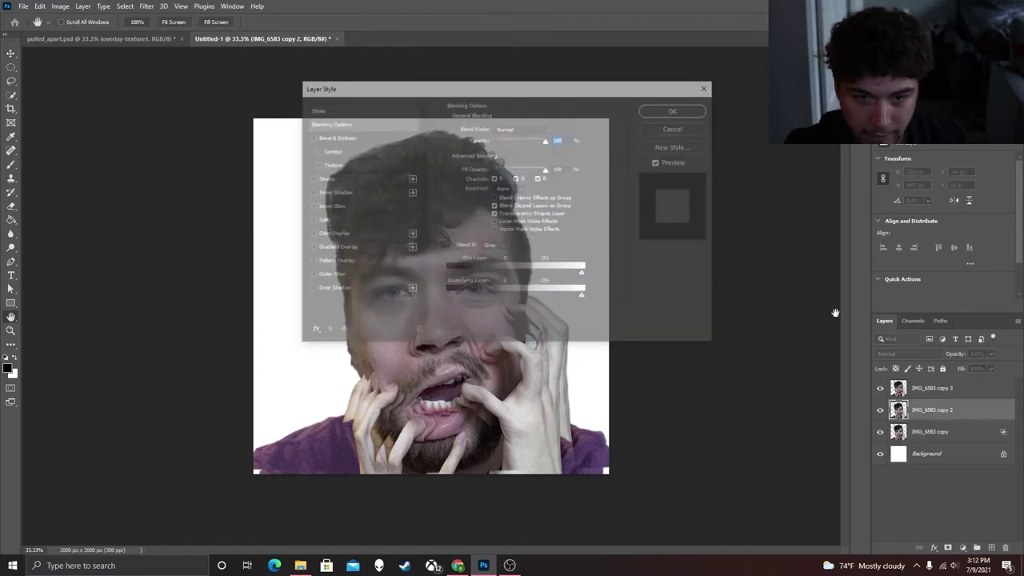
pyautogui.click(494, 178)
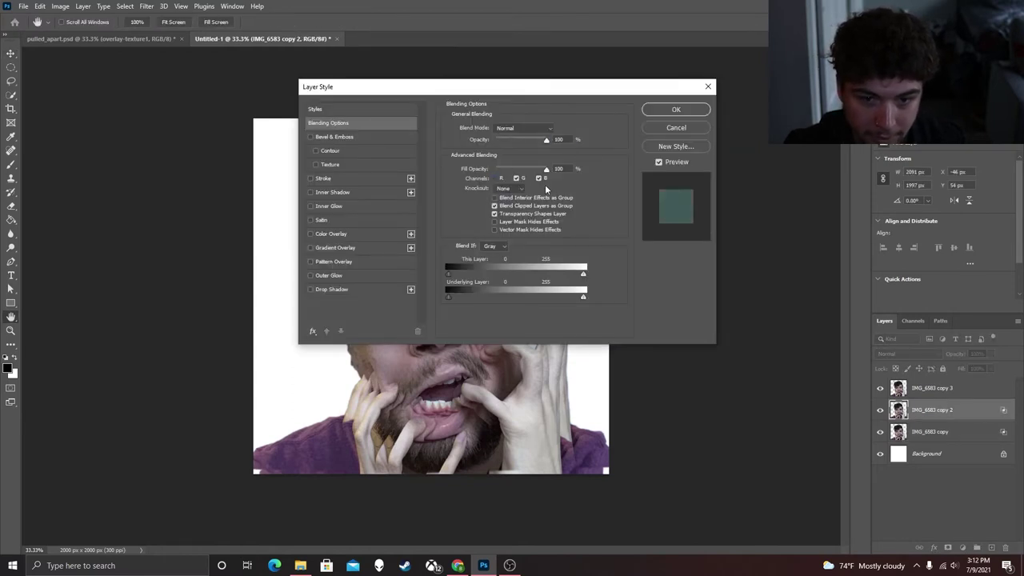
pyautogui.click(539, 178)
pyautogui.click(675, 109)
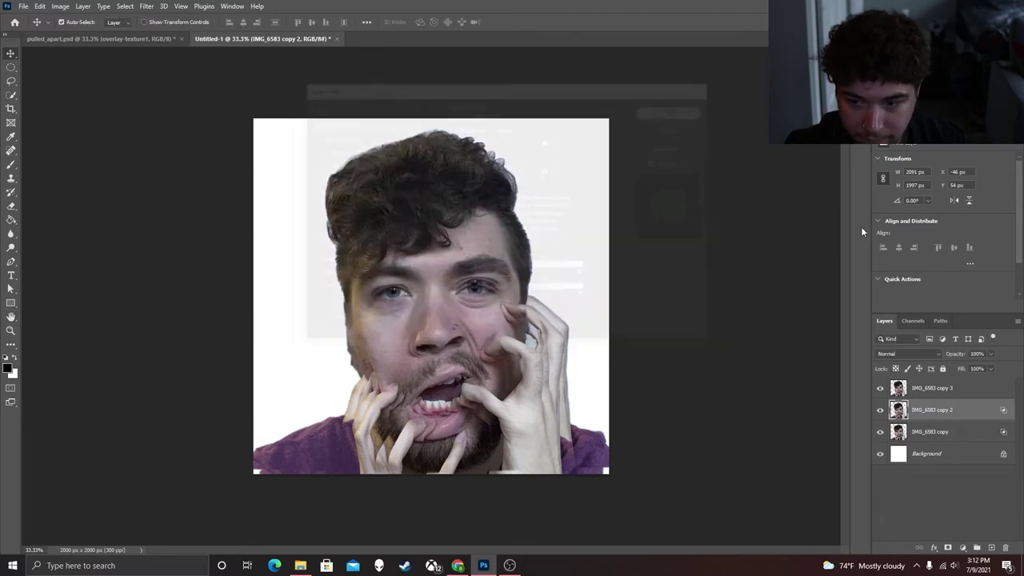
# Step: Leave only the blue channel enabled on IMG_6583 copy 3
pyautogui.doubleClick(964, 389)
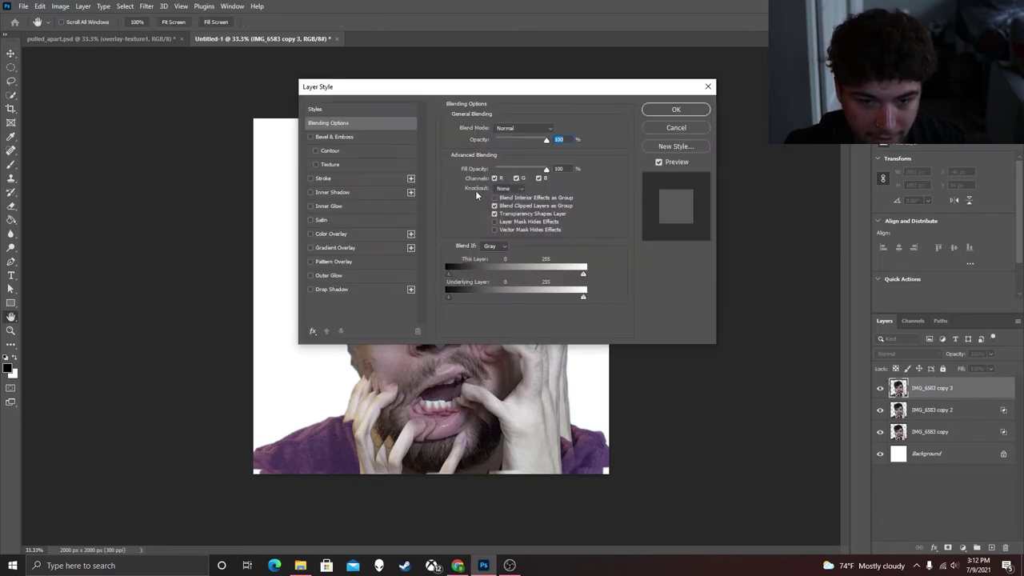
pyautogui.click(495, 178)
pyautogui.click(517, 178)
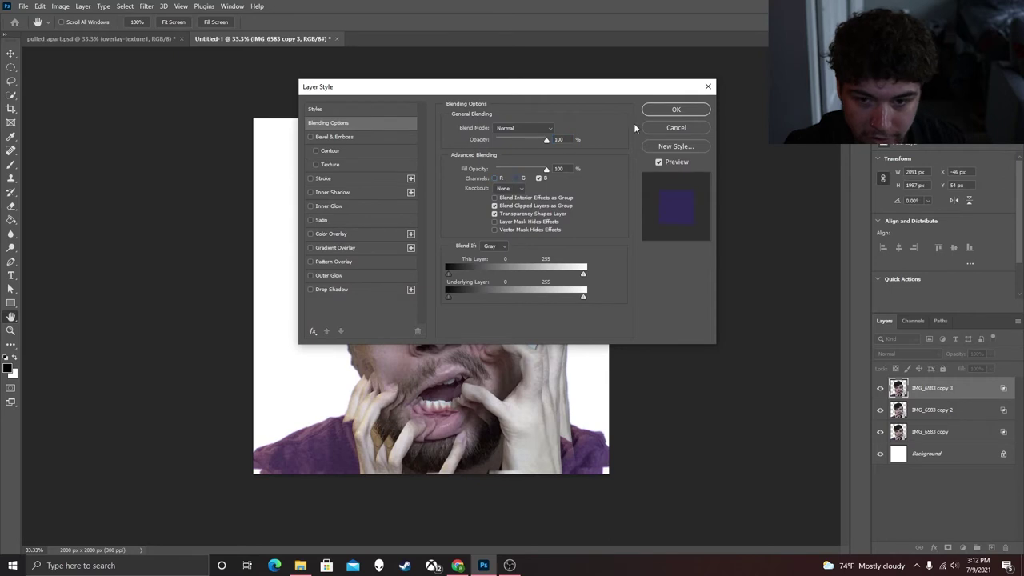
pyautogui.click(657, 112)
# Step: Nudge IMG_6583 copy two steps left for an RGB fringe, then compare with pulled_apart.psd
pyautogui.click(960, 433)
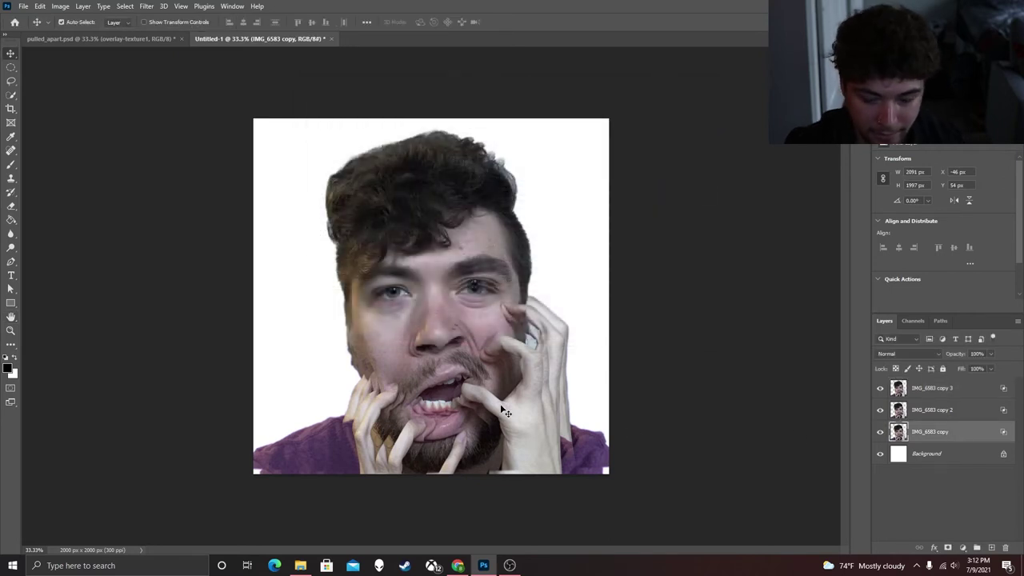
pyautogui.press('Left')
pyautogui.press('Left')
pyautogui.press('Left')
pyautogui.press('Left')
pyautogui.press('Left')
pyautogui.press('Left')
pyautogui.press('Left')
pyautogui.press('Left')
pyautogui.press('Left')
pyautogui.press('Left')
pyautogui.press('Left')
pyautogui.press('Left')
pyautogui.press('Left')
pyautogui.press('Left')
pyautogui.press('Left')
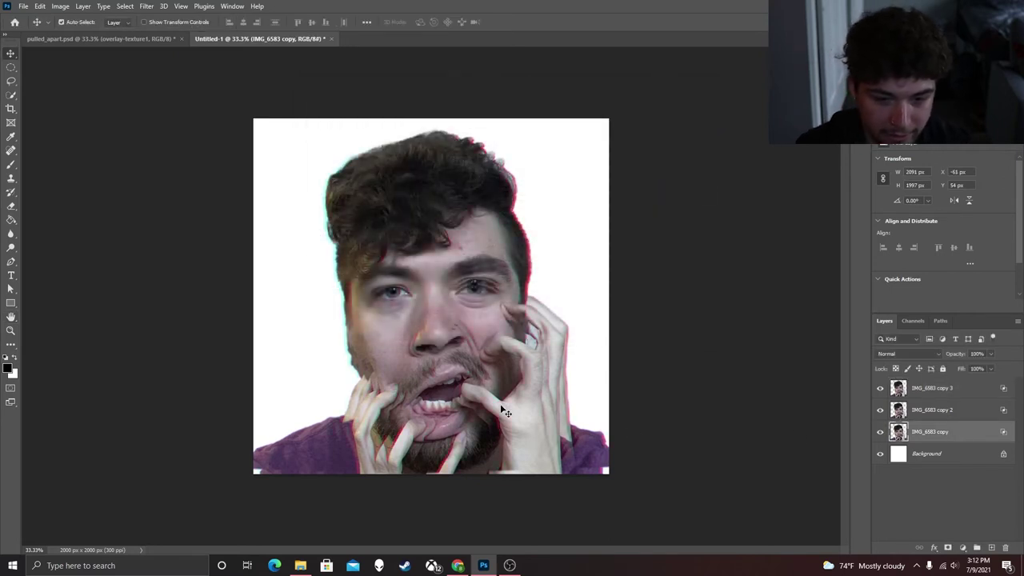
pyautogui.press('Left')
pyautogui.press('Left')
pyautogui.press('Left')
pyautogui.press('Left')
pyautogui.press('Left')
pyautogui.press('Left')
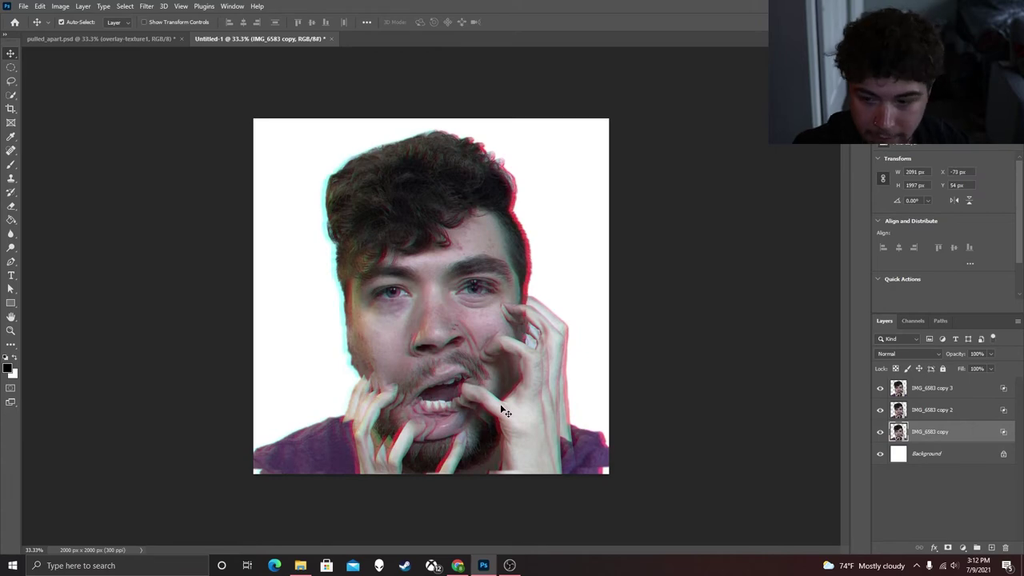
pyautogui.click(957, 392)
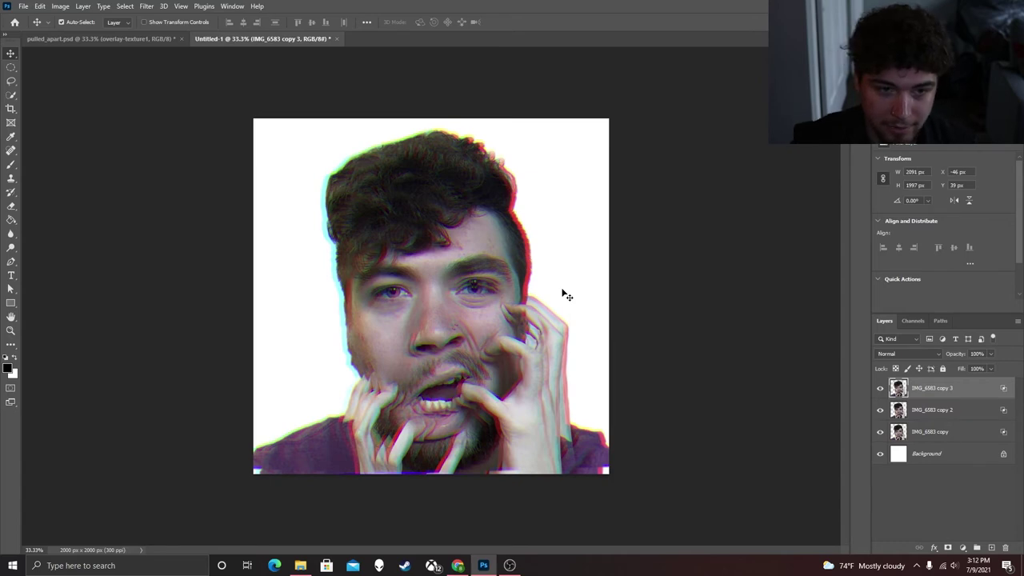
pyautogui.click(158, 38)
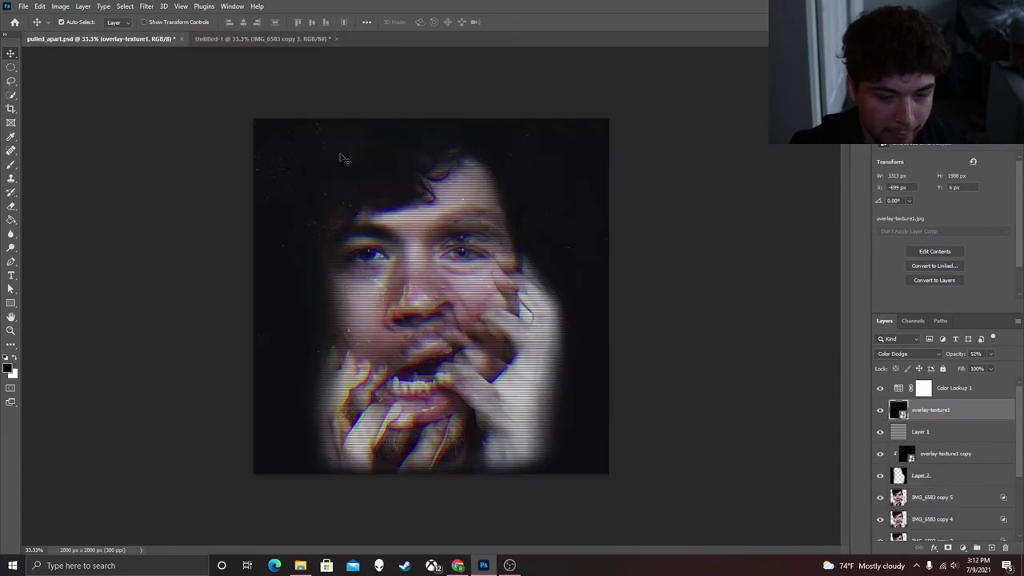
pyautogui.click(247, 38)
# Step: Set the Background's canvas fill to Black and add an empty Layer 1 on top
pyautogui.click(927, 455)
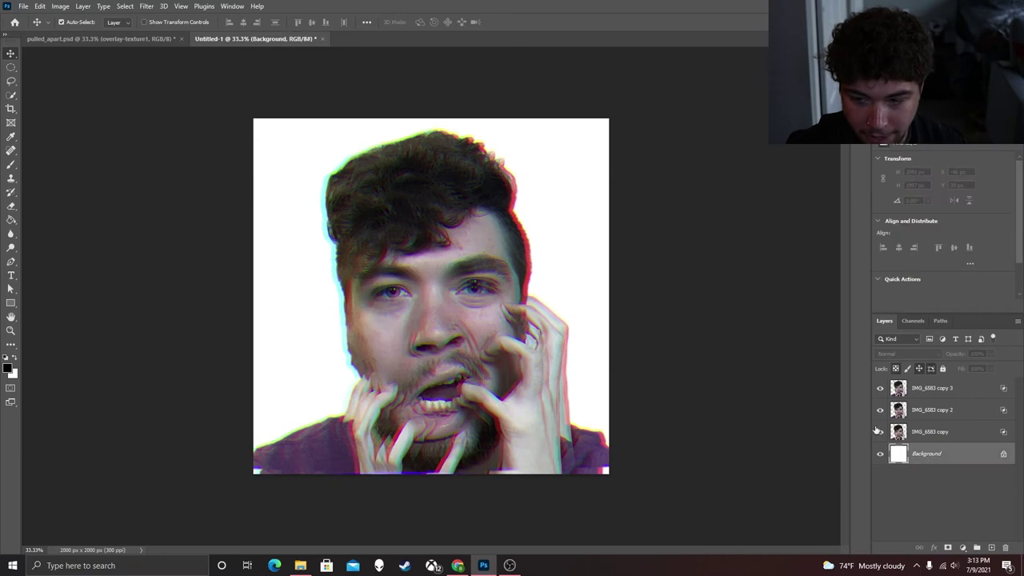
pyautogui.moveTo(1019, 261); pyautogui.dragTo(1018, 299)
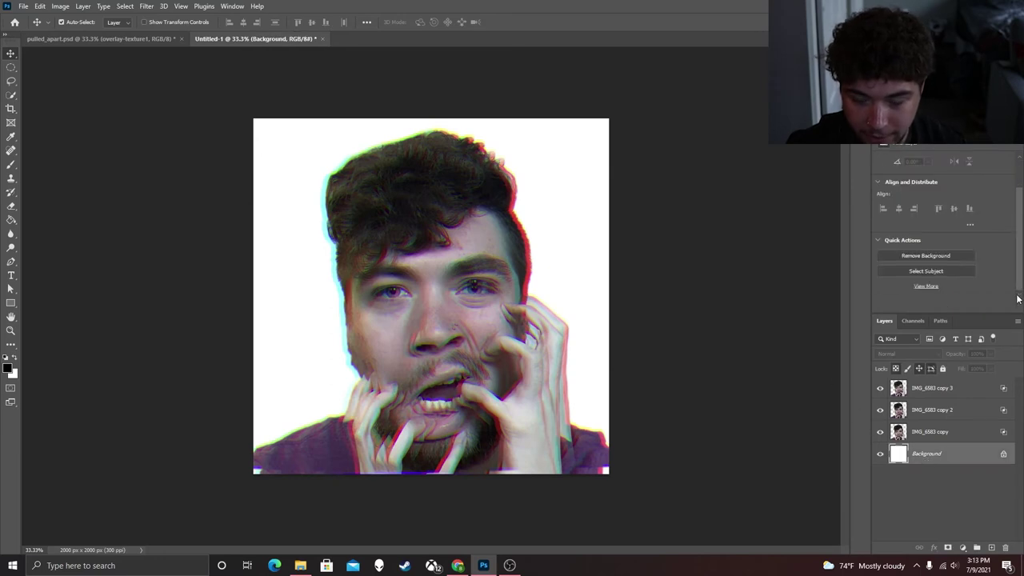
pyautogui.click(796, 327)
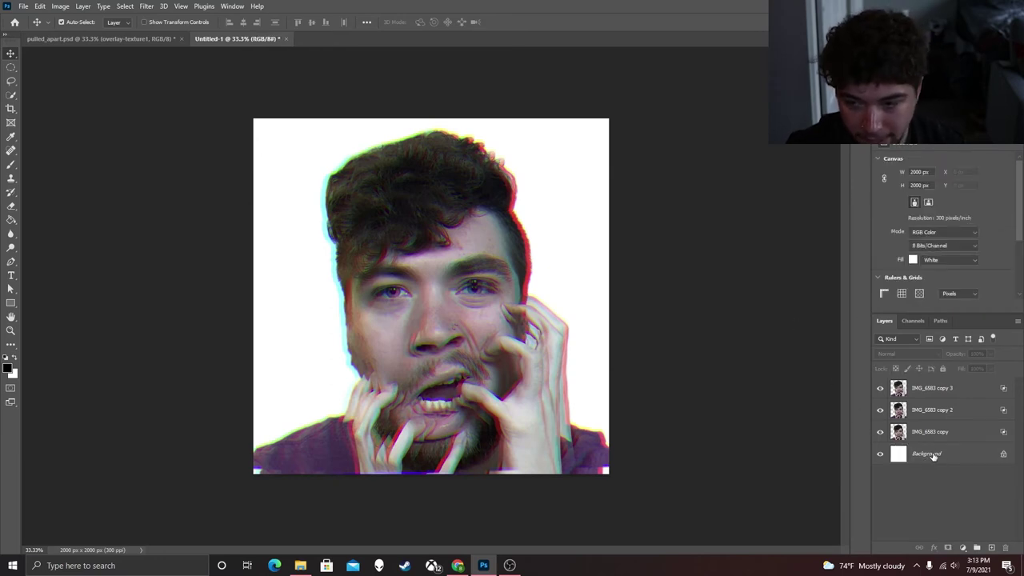
pyautogui.click(948, 259)
pyautogui.click(945, 274)
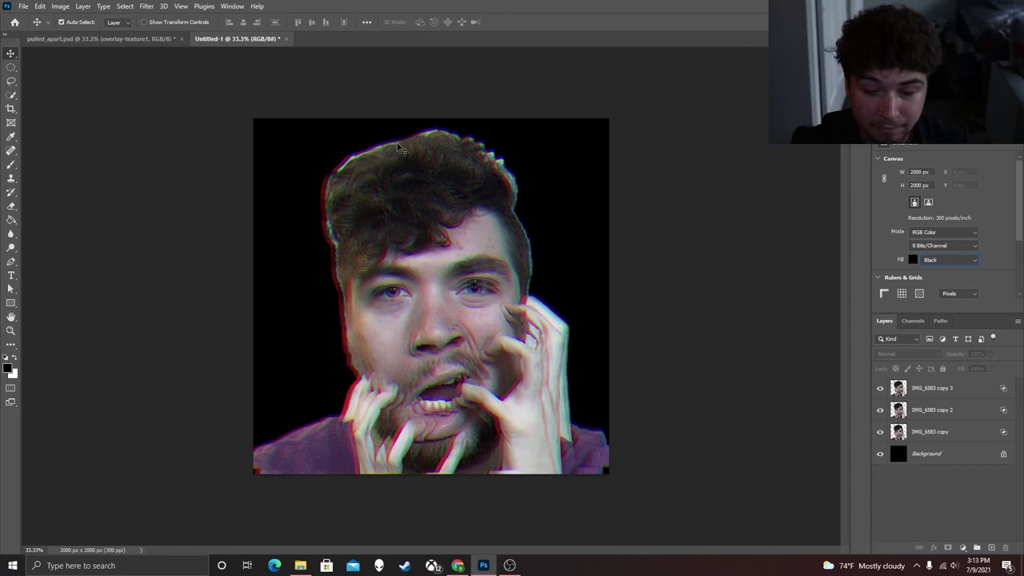
pyautogui.click(992, 548)
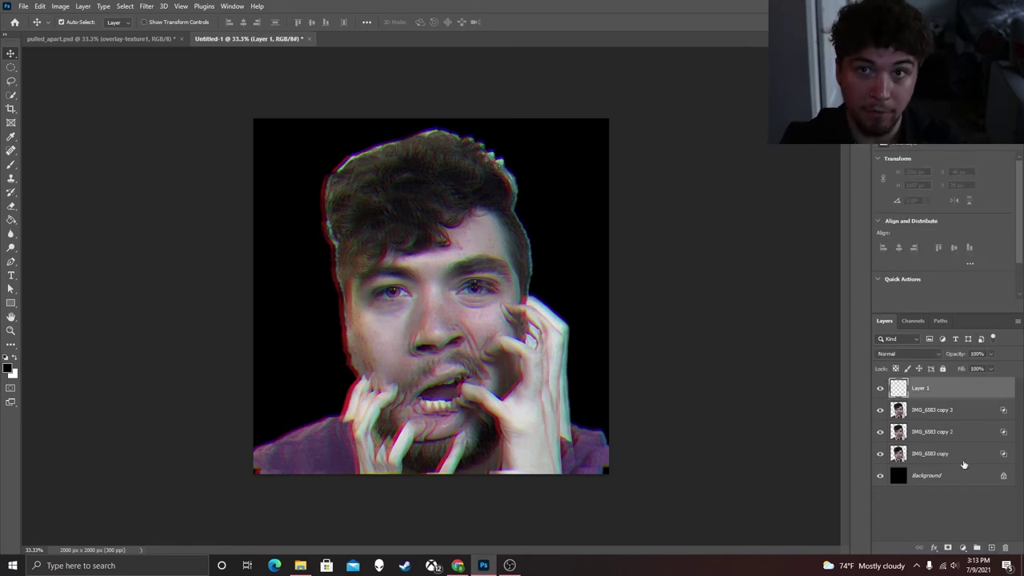
# Step: Brush black over the top-right hair, then at 49% opacity darken the right face edge
pyautogui.press('b')
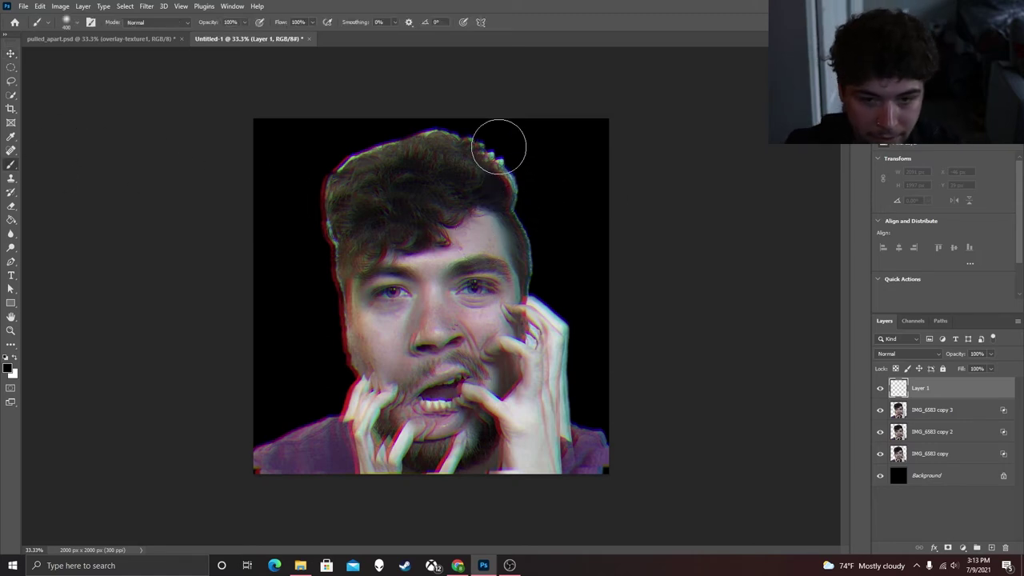
pyautogui.moveTo(499, 146)
pyautogui.mouseDown()
pyautogui.moveTo(452, 127)
pyautogui.moveTo(454, 115)
pyautogui.moveTo(518, 165)
pyautogui.moveTo(545, 274)
pyautogui.moveTo(598, 335)
pyautogui.moveTo(605, 409)
pyautogui.moveTo(582, 502)
pyautogui.moveTo(615, 454)
pyautogui.moveTo(610, 430)
pyautogui.moveTo(581, 488)
pyautogui.moveTo(601, 431)
pyautogui.moveTo(572, 482)
pyautogui.moveTo(601, 421)
pyautogui.moveTo(605, 356)
pyautogui.moveTo(598, 448)
pyautogui.moveTo(593, 311)
pyautogui.moveTo(563, 275)
pyautogui.moveTo(530, 170)
pyautogui.moveTo(465, 104)
pyautogui.moveTo(380, 104)
pyautogui.moveTo(454, 104)
pyautogui.moveTo(476, 117)
pyautogui.moveTo(365, 127)
pyautogui.moveTo(301, 169)
pyautogui.moveTo(340, 131)
pyautogui.moveTo(444, 111)
pyautogui.moveTo(325, 163)
pyautogui.moveTo(310, 186)
pyautogui.moveTo(317, 420)
pyautogui.moveTo(301, 468)
pyautogui.moveTo(270, 503)
pyautogui.moveTo(287, 449)
pyautogui.moveTo(257, 484)
pyautogui.moveTo(282, 431)
pyautogui.moveTo(249, 485)
pyautogui.moveTo(293, 439)
pyautogui.moveTo(313, 444)
pyautogui.moveTo(318, 410)
pyautogui.moveTo(329, 494)
pyautogui.moveTo(320, 192)
pyautogui.moveTo(387, 130)
pyautogui.moveTo(480, 119)
pyautogui.moveTo(558, 192)
pyautogui.moveTo(618, 412)
pyautogui.moveTo(600, 366)
pyautogui.moveTo(594, 480)
pyautogui.mouseUp()
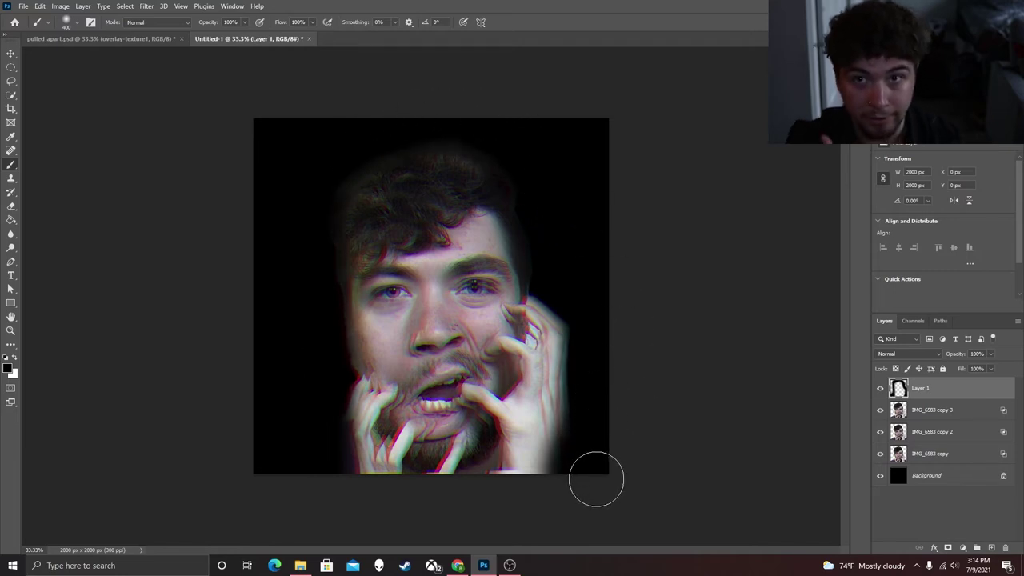
pyautogui.click(245, 22)
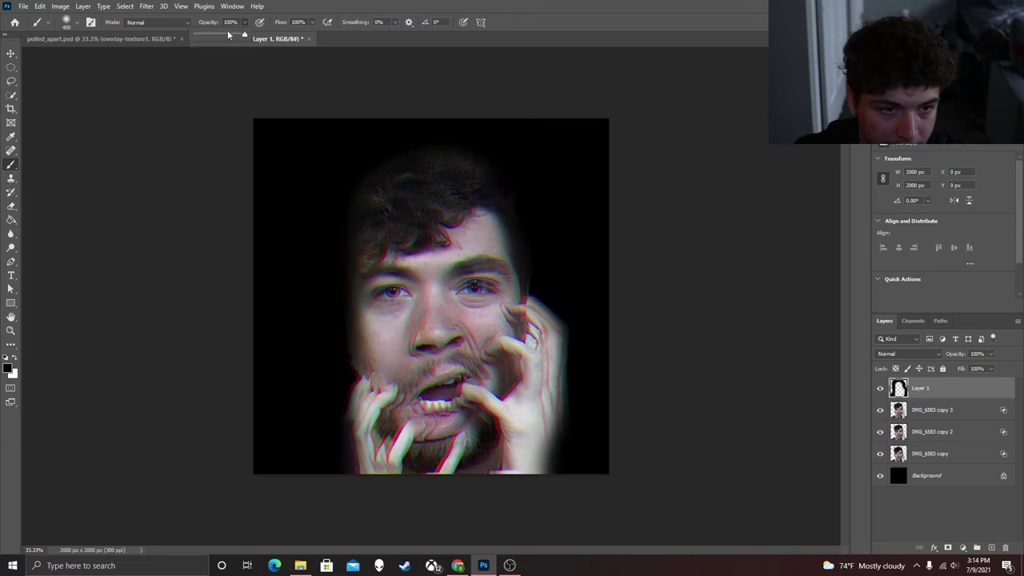
pyautogui.click(221, 37)
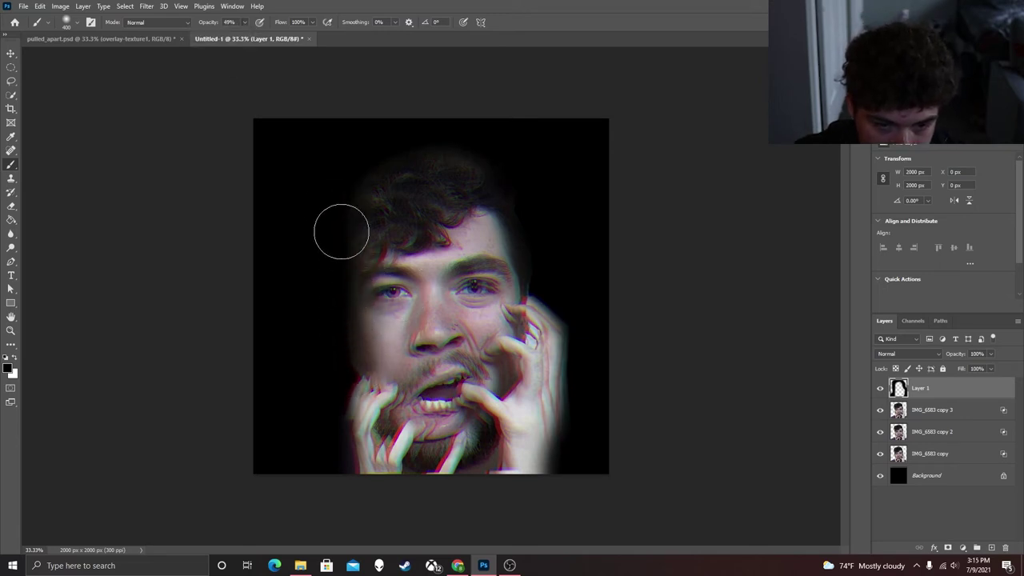
pyautogui.moveTo(497, 164)
pyautogui.mouseDown()
pyautogui.moveTo(532, 220)
pyautogui.moveTo(544, 274)
pyautogui.moveTo(575, 336)
pyautogui.moveTo(576, 399)
pyautogui.moveTo(535, 487)
pyautogui.mouseUp()
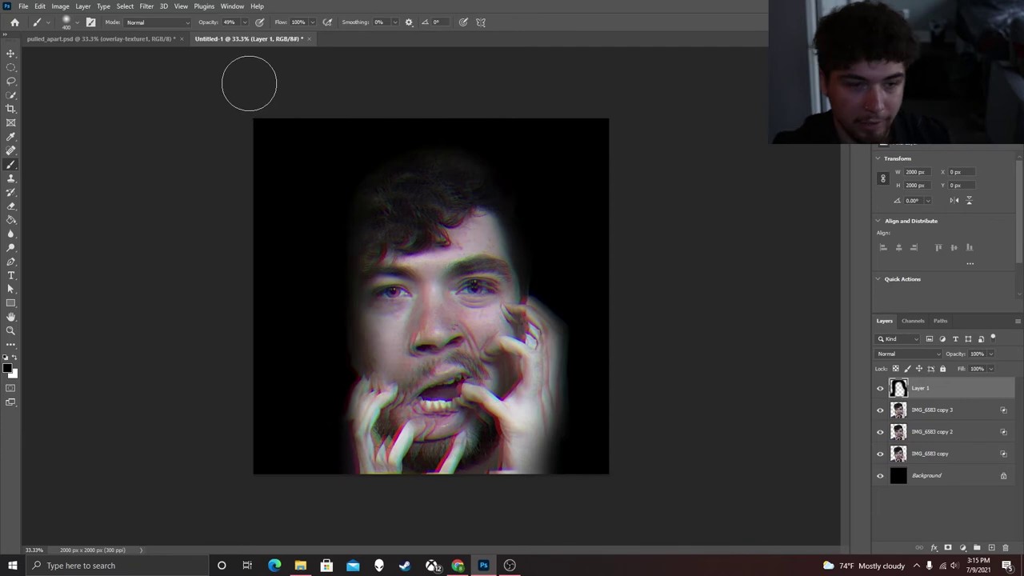
pyautogui.click(121, 40)
# Step: Drag overlay-texture1.jpg from File Explorer onto the Untitled-1 canvas
pyautogui.press('v')
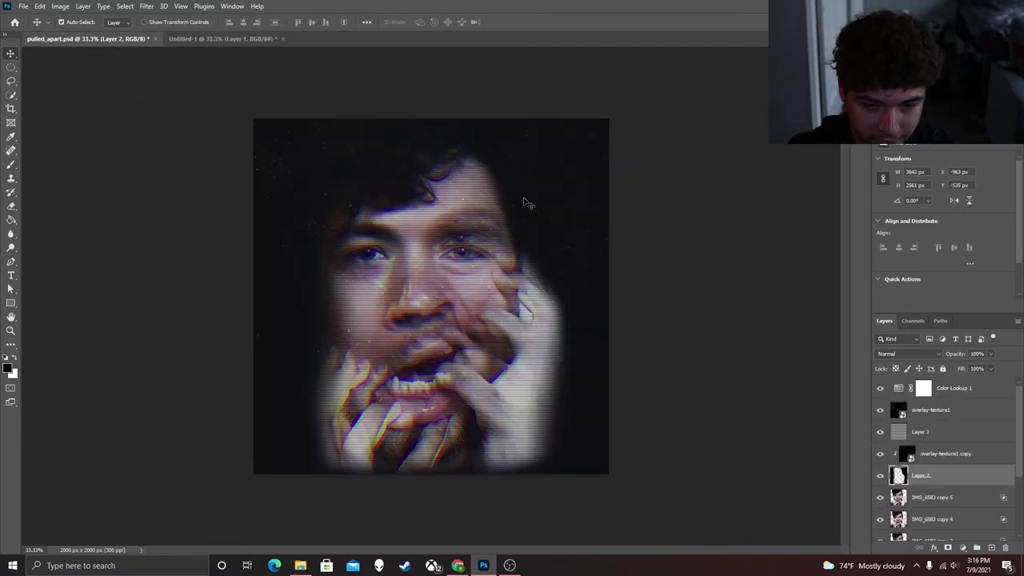
pyautogui.click(244, 41)
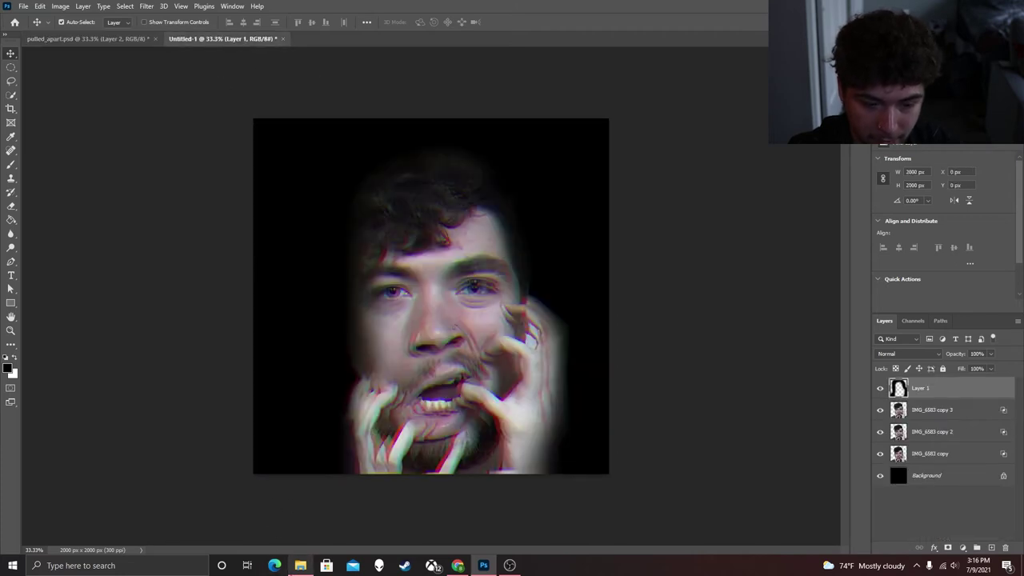
pyautogui.click(300, 565)
pyautogui.moveTo(336, 268); pyautogui.dragTo(336, 152)
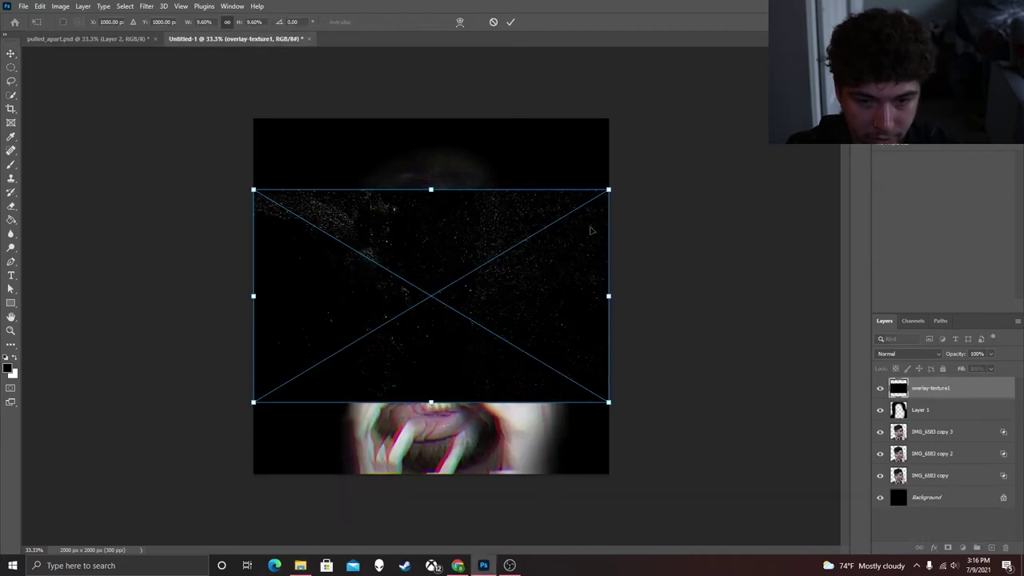
# Step: Stretch the texture over the whole canvas, commit it, and blend it in Color Dodge
pyautogui.moveTo(608, 296); pyautogui.dragTo(747, 296)
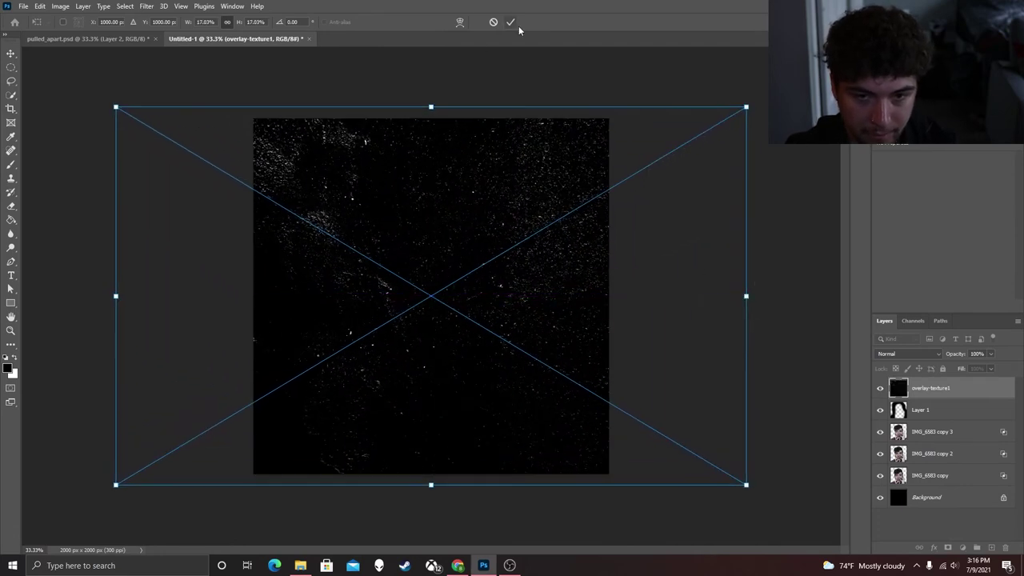
pyautogui.click(511, 21)
pyautogui.click(896, 355)
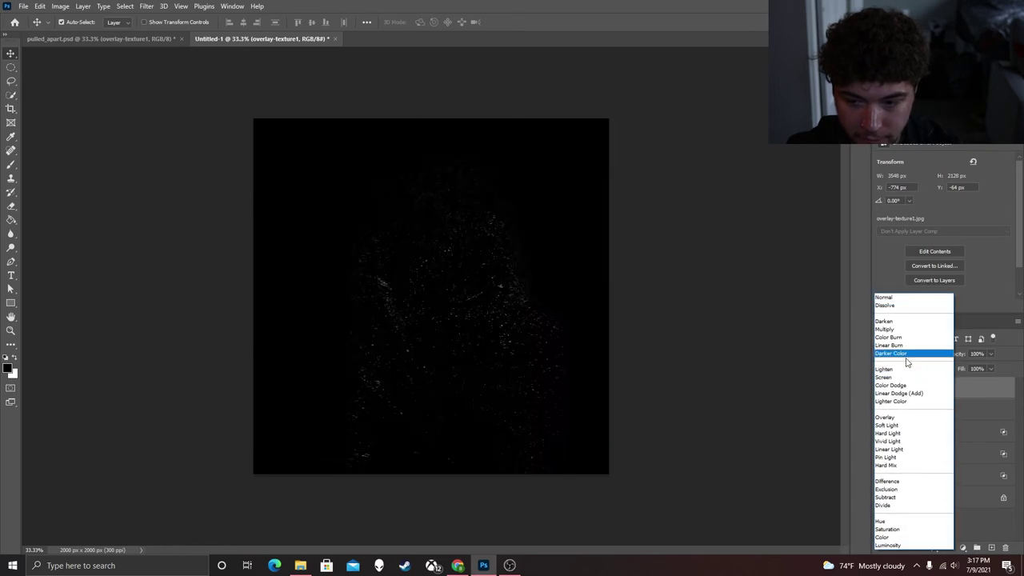
pyautogui.click(912, 387)
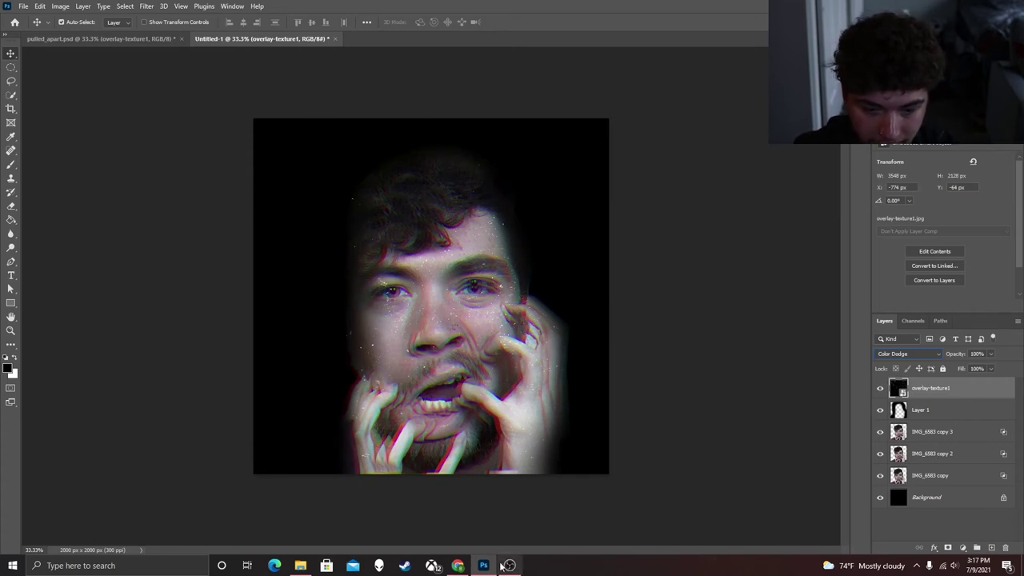
pyautogui.click(967, 412)
# Step: Duplicate overlay-texture1 and set the original layer to Lighten blending
pyautogui.click(964, 392)
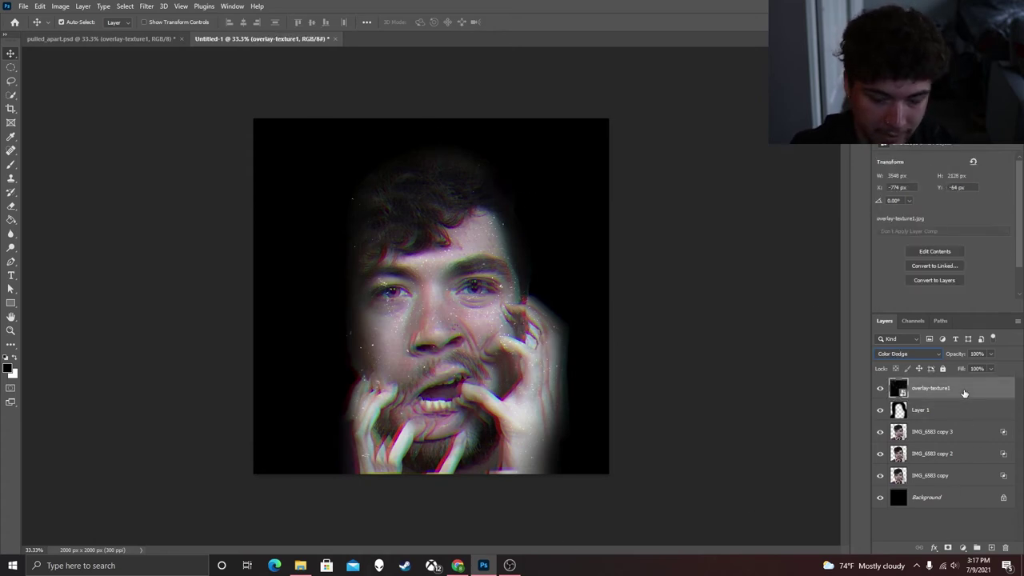
pyautogui.hotkey('ctrl', 'j')
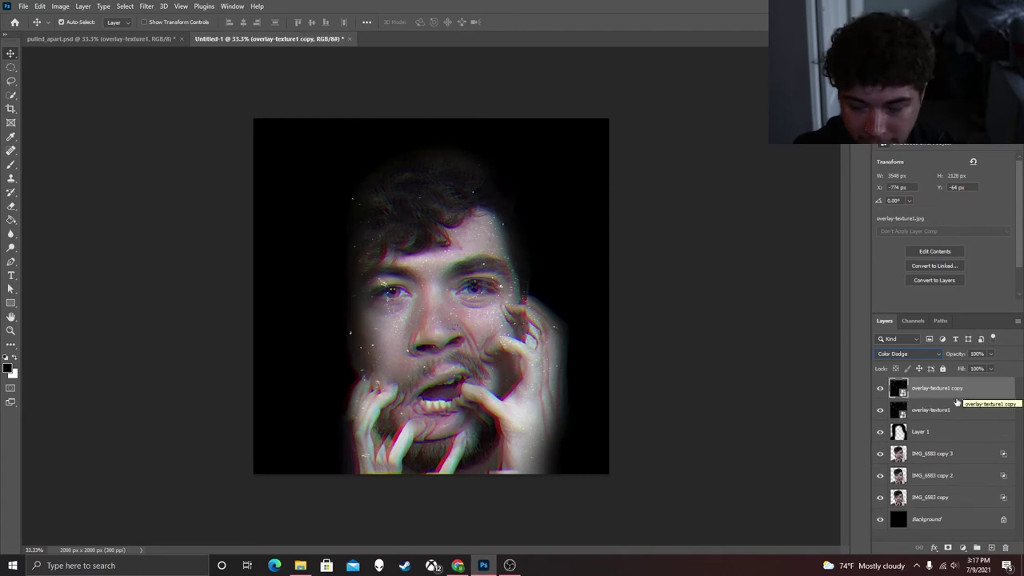
pyautogui.click(957, 410)
pyautogui.click(922, 355)
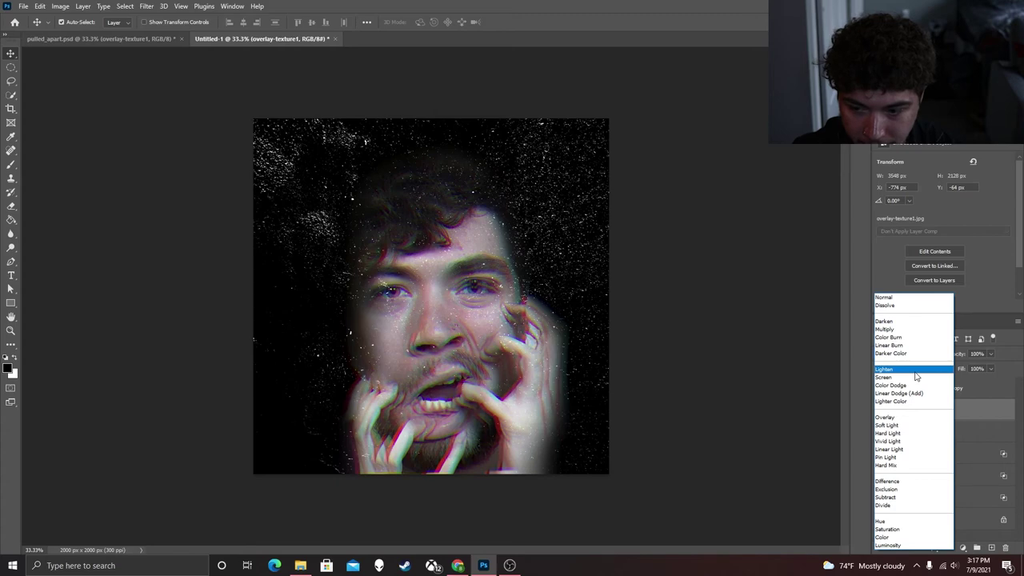
pyautogui.click(916, 373)
# Step: Clip overlay-texture1 to the portrait below and lower its opacity to 13%
pyautogui.rightClick(965, 412)
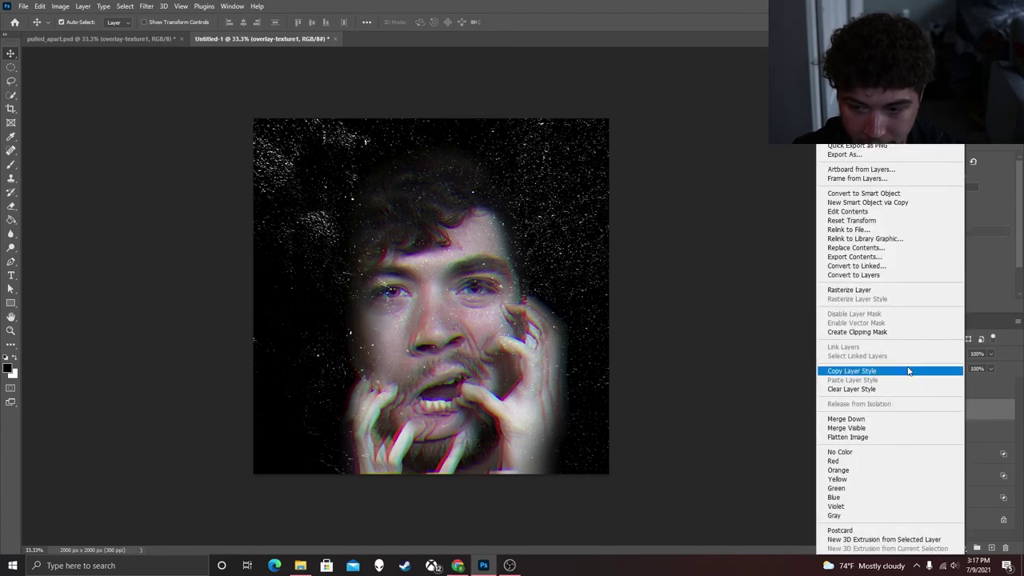
pyautogui.click(888, 333)
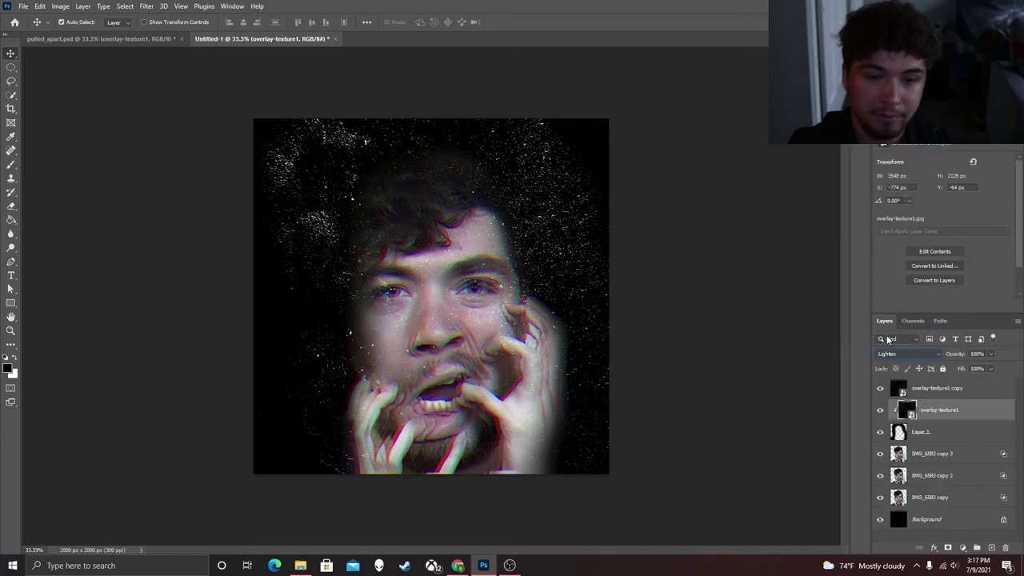
pyautogui.click(990, 356)
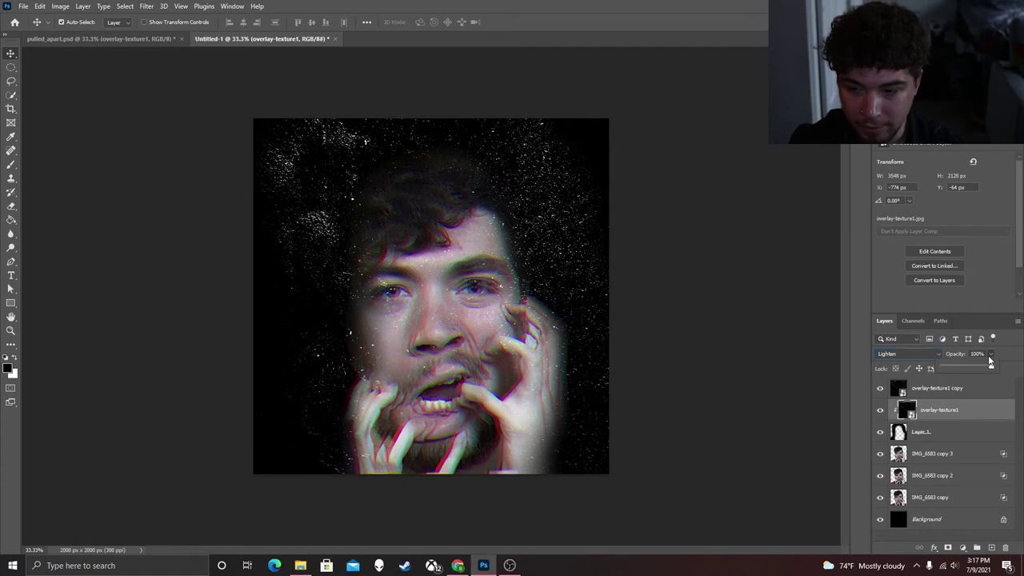
pyautogui.click(949, 365)
pyautogui.click(708, 323)
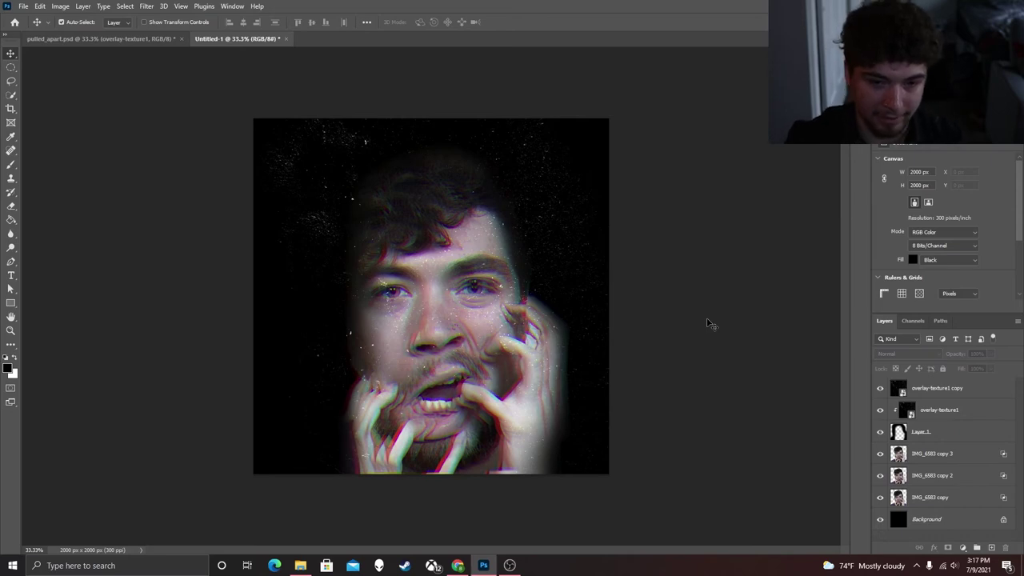
pyautogui.click(144, 38)
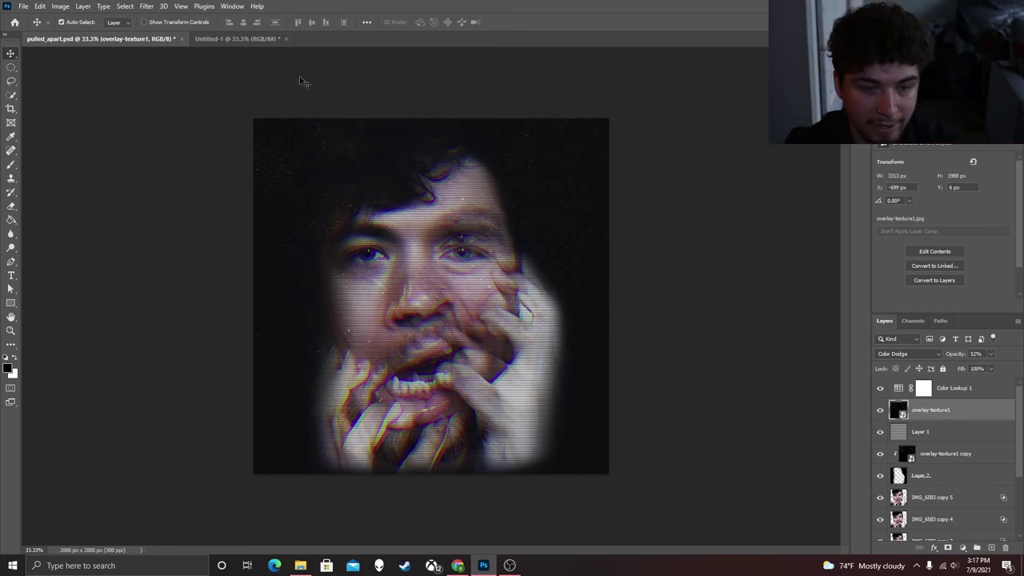
# Step: From Untitled-1, create a new white document, Width 1 px, Height 10 px, at 300 ppi
pyautogui.click(255, 41)
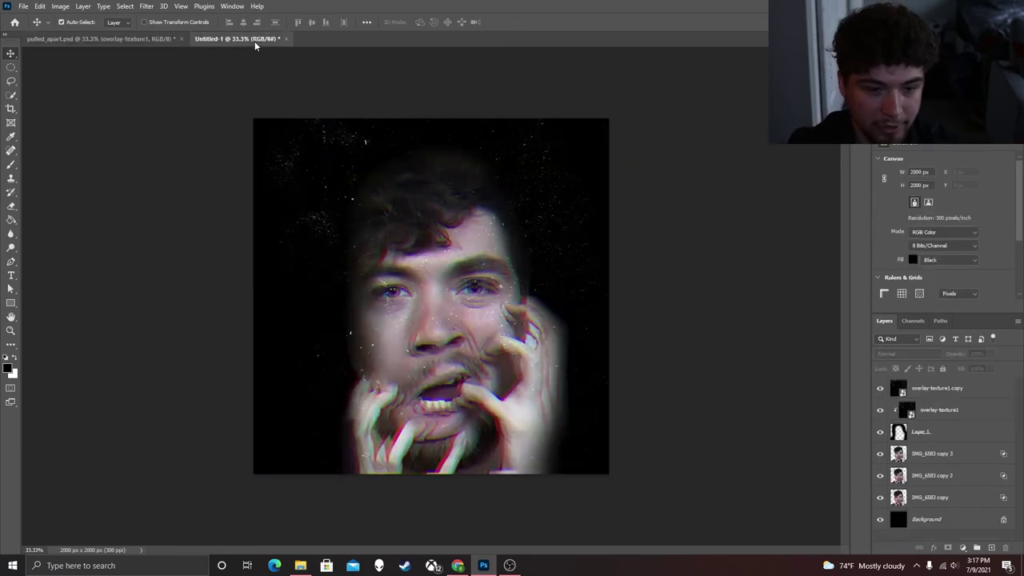
pyautogui.click(24, 6)
pyautogui.click(45, 22)
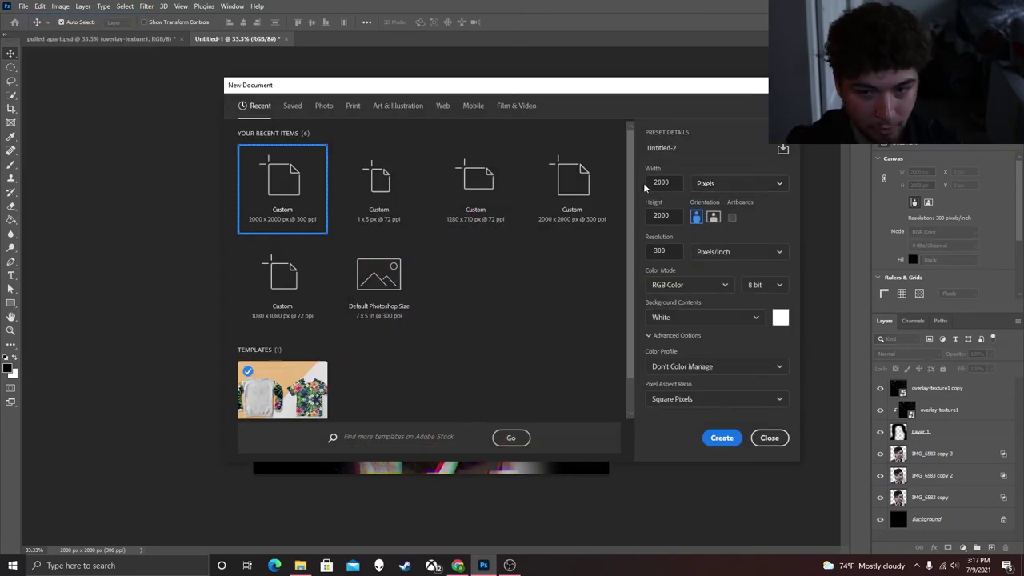
pyautogui.write('1')
pyautogui.press('Tab')
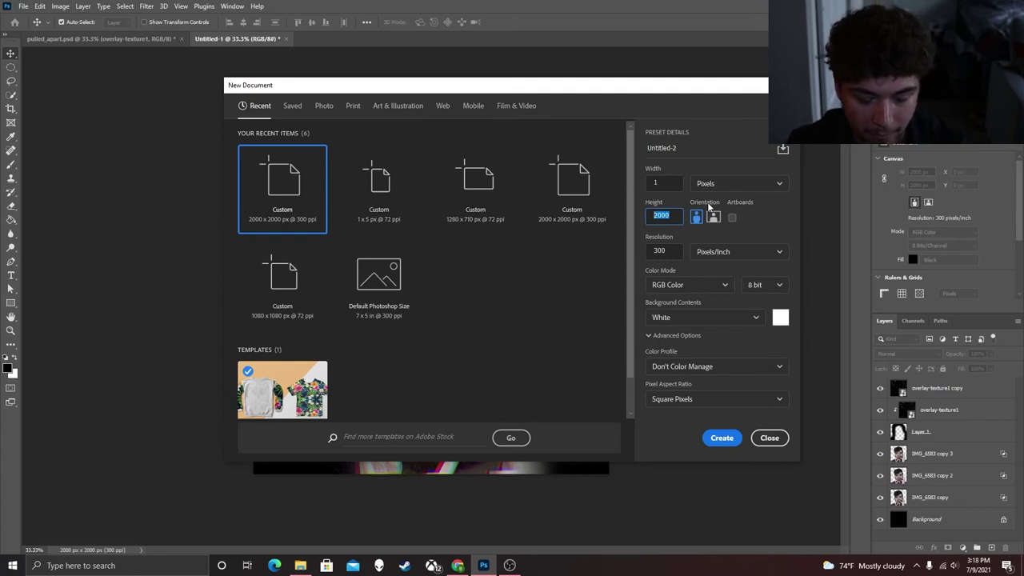
pyautogui.write('10')
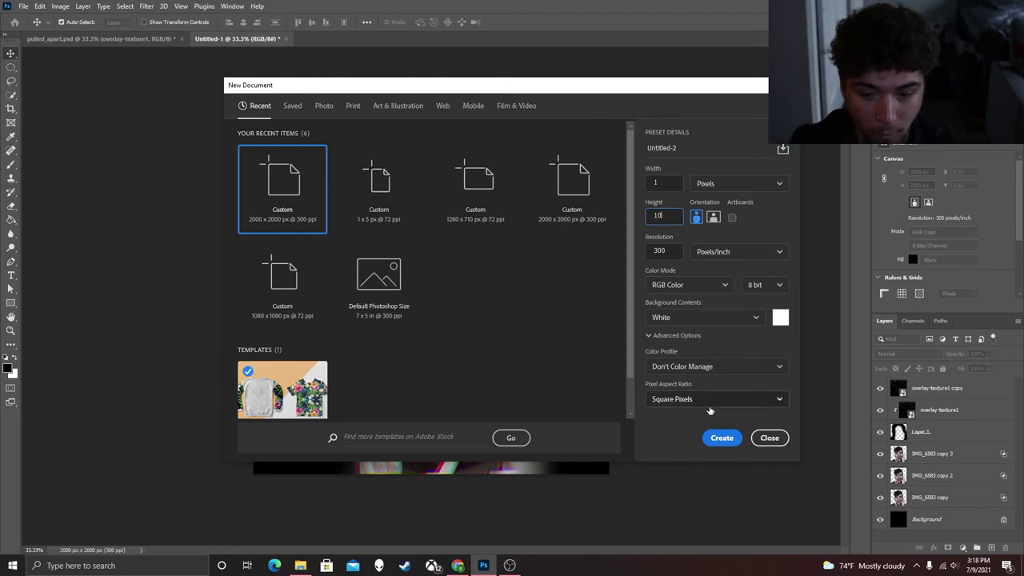
pyautogui.click(718, 438)
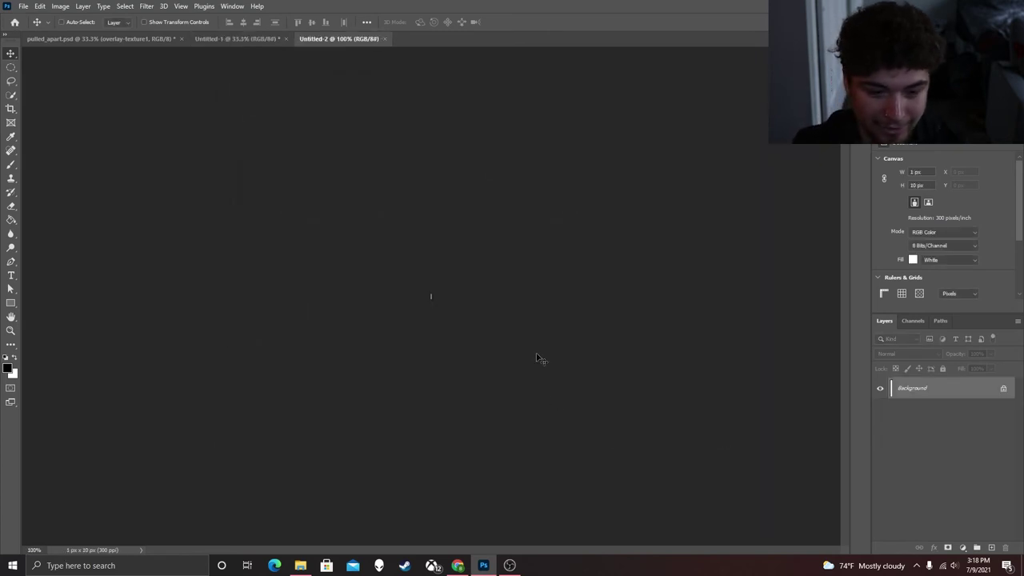
# Step: Zoom the tiny strip to 6400% and switch to the Pencil Tool
pyautogui.scroll(9, 536, 353)
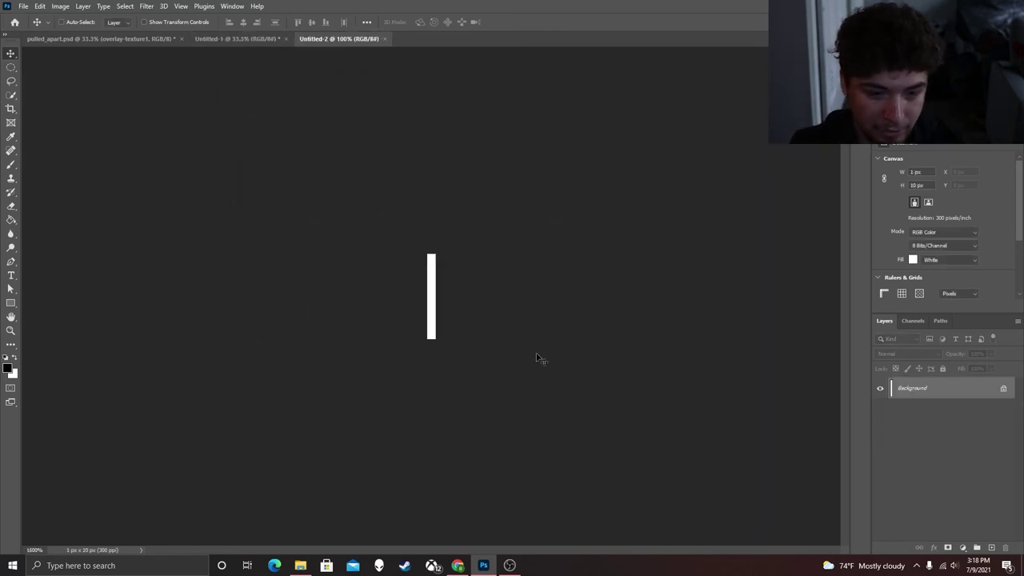
pyautogui.scroll(6, 536, 353)
pyautogui.scroll(-3, 536, 353)
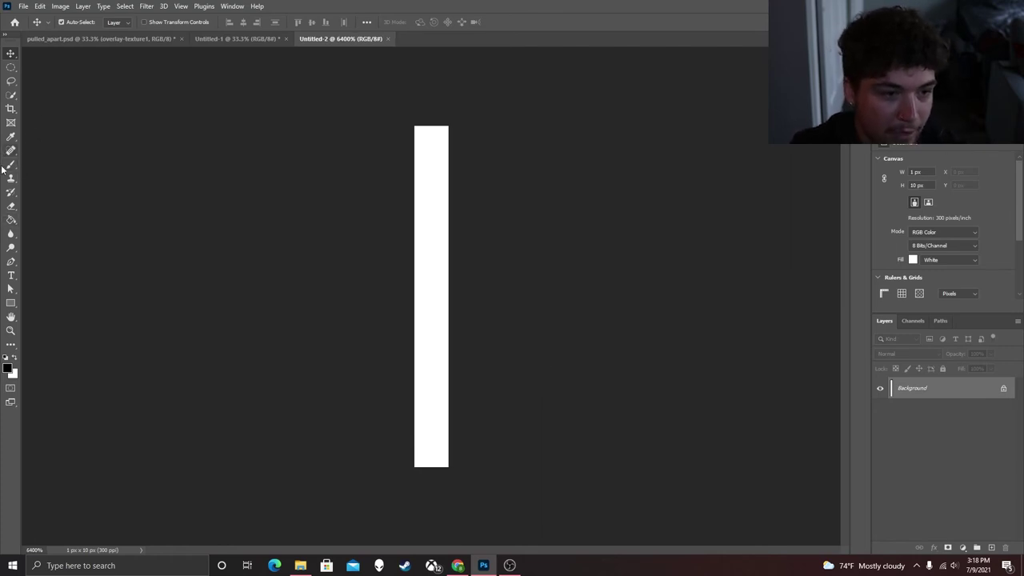
pyautogui.moveTo(6, 166); pyautogui.dragTo(36, 173)
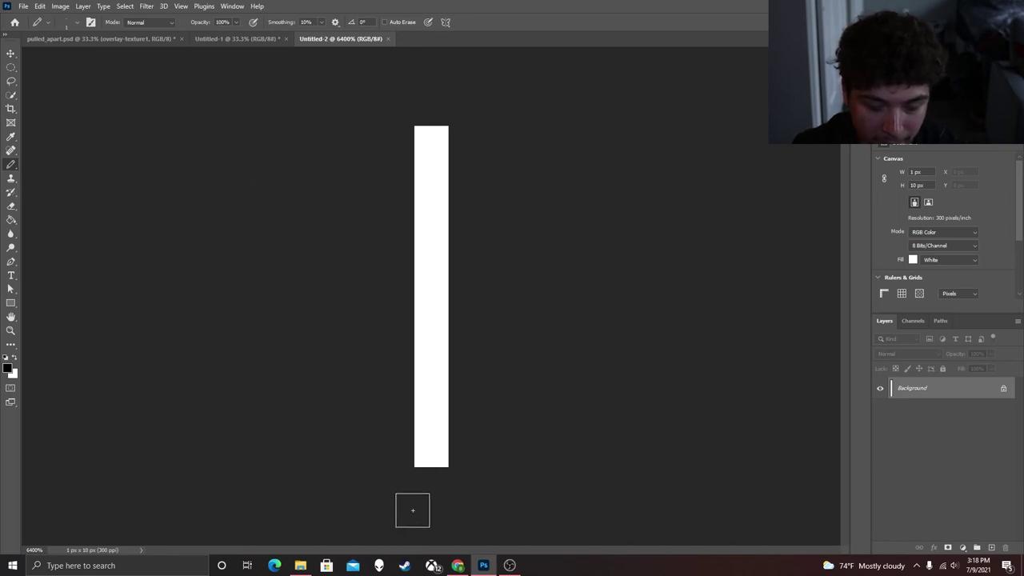
# Step: Paint the strip's bottom pixels black, leaving the top five pixels white
pyautogui.click(425, 451)
pyautogui.click(425, 418)
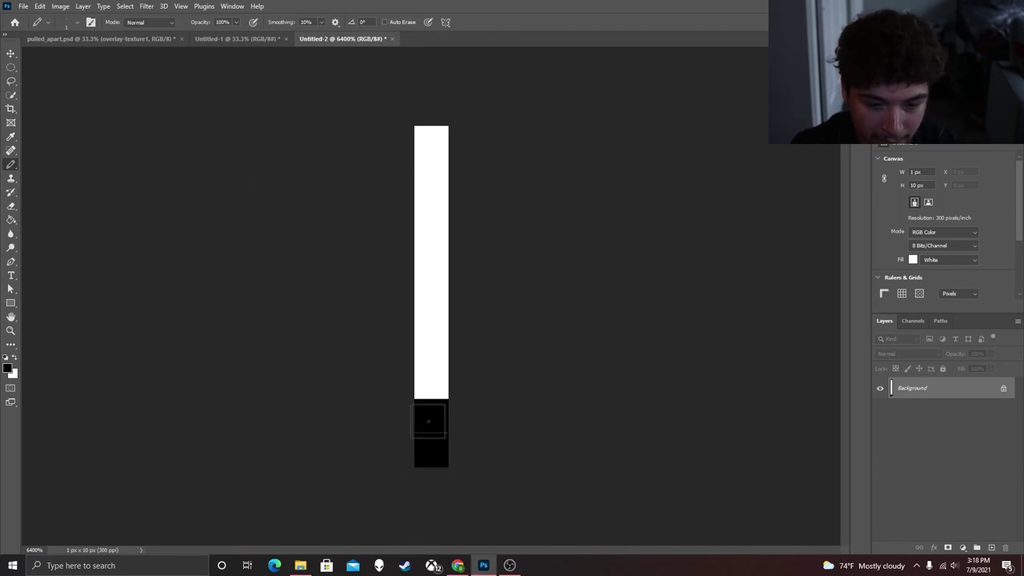
pyautogui.click(431, 378)
pyautogui.click(430, 317)
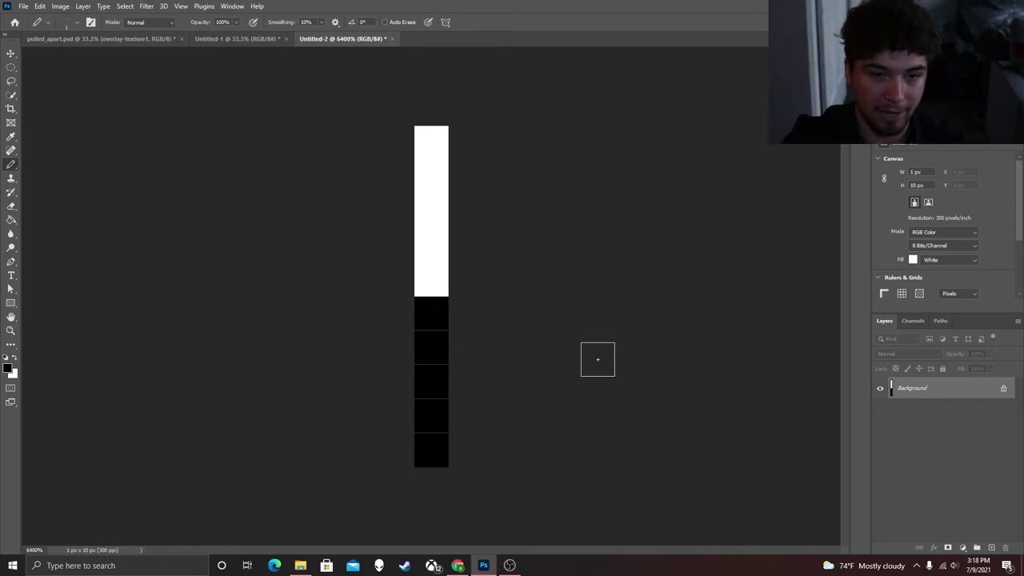
# Step: Define the 1 × 10 px strip as the pattern 'CRT Scanline', then switch back to Untitled-1
pyautogui.click(42, 6)
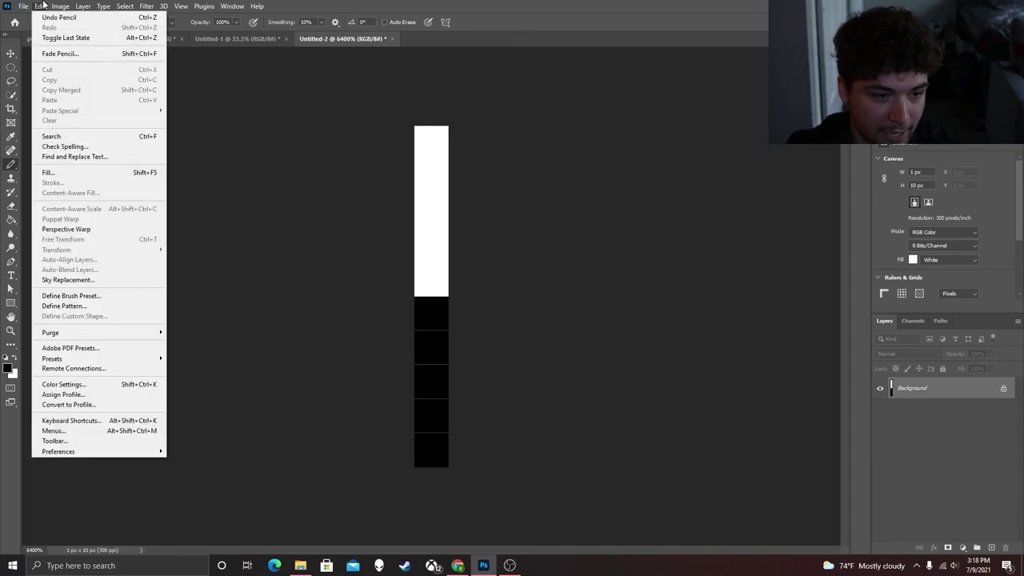
pyautogui.click(73, 305)
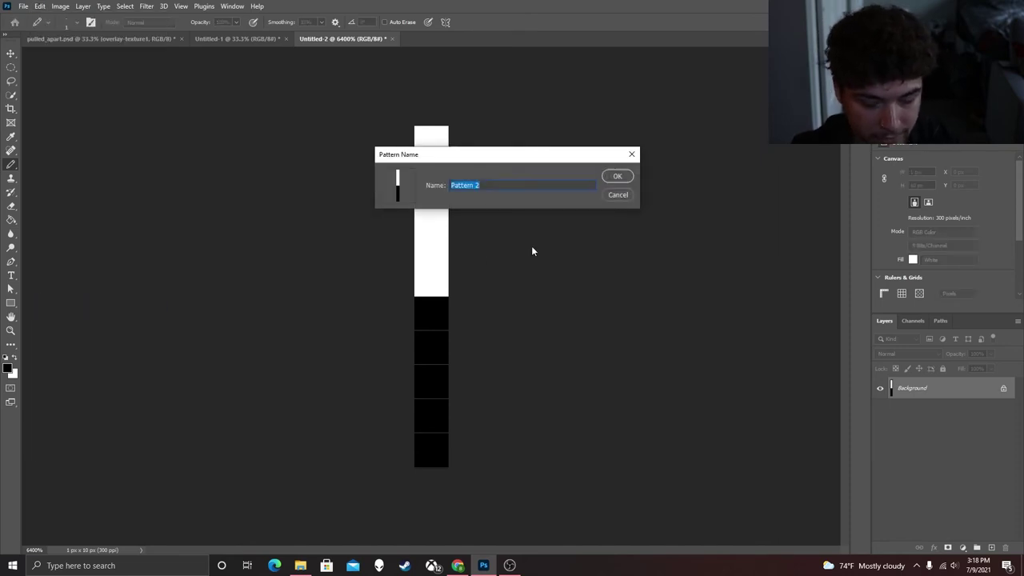
pyautogui.write('CRT Scanline')
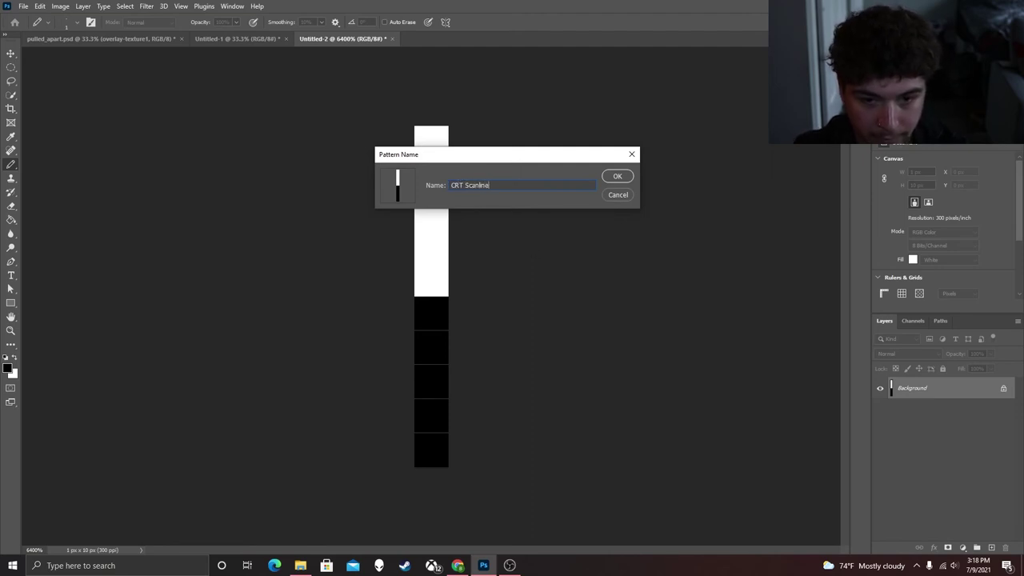
pyautogui.press('Return')
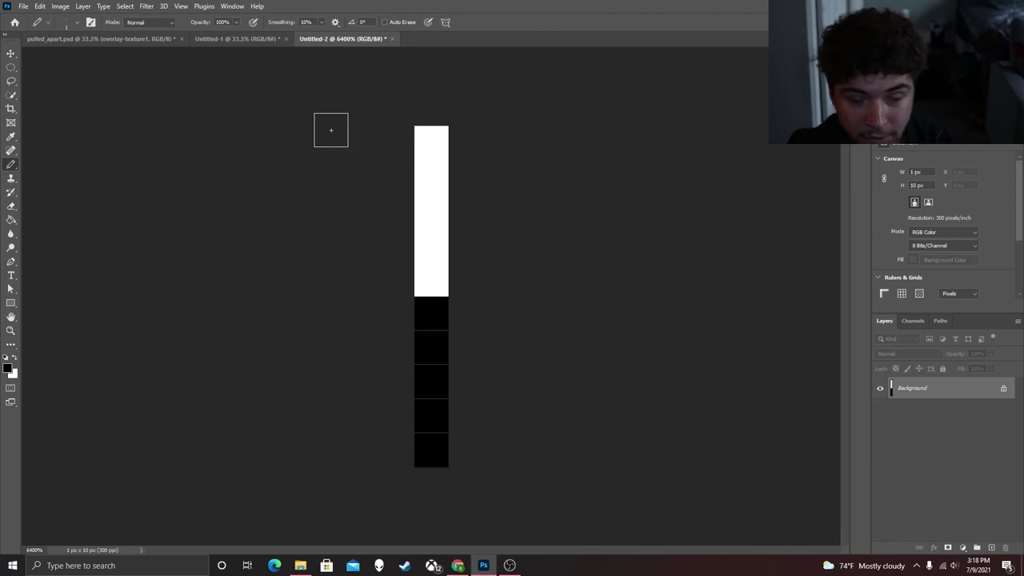
pyautogui.click(245, 40)
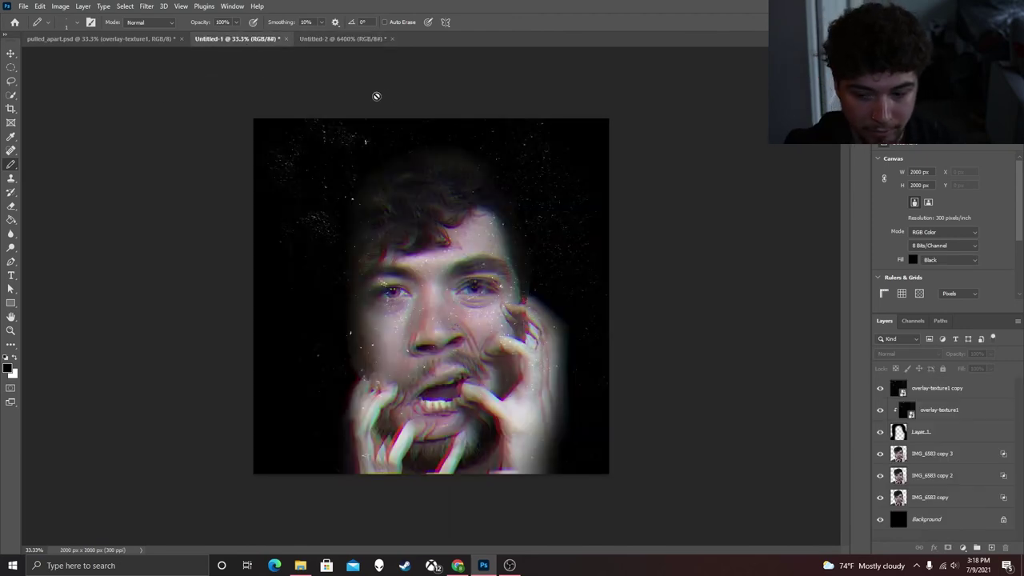
# Step: Add a new Layer 2 above overlay-texture1 copy and fill it with the CRT Scanline pattern
pyautogui.click(992, 387)
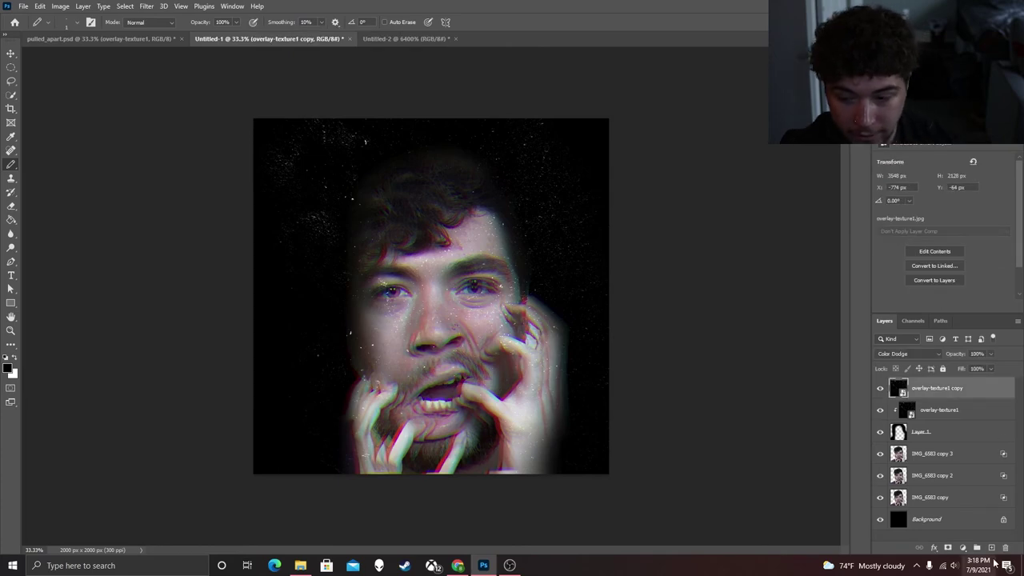
pyautogui.click(992, 549)
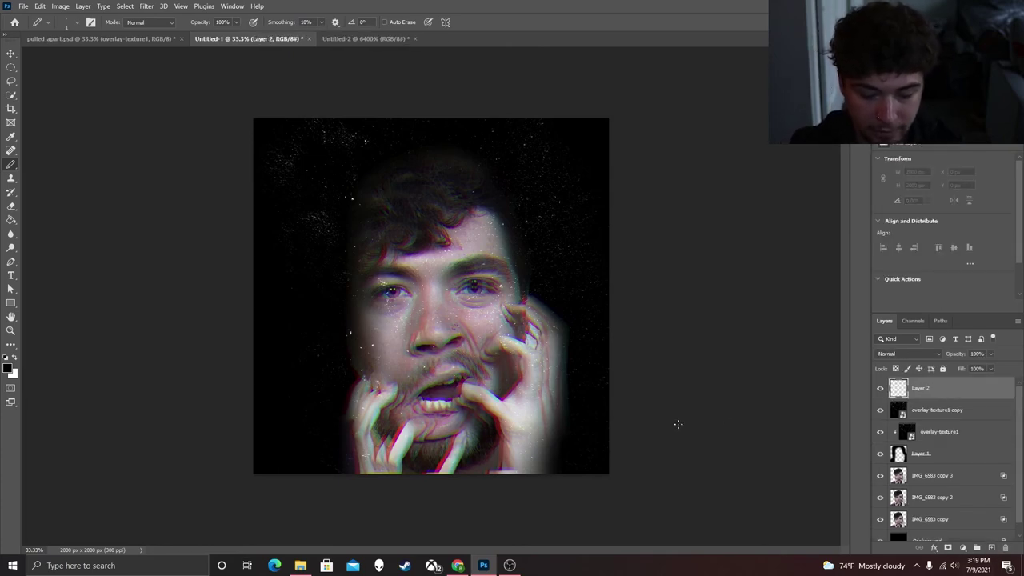
pyautogui.hotkey('shift', 'F5')
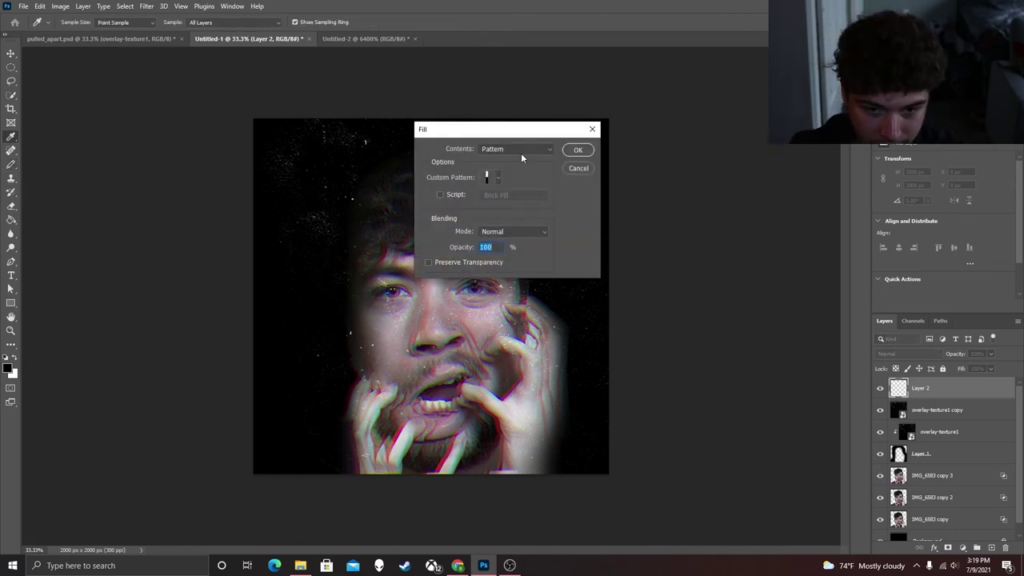
pyautogui.click(498, 177)
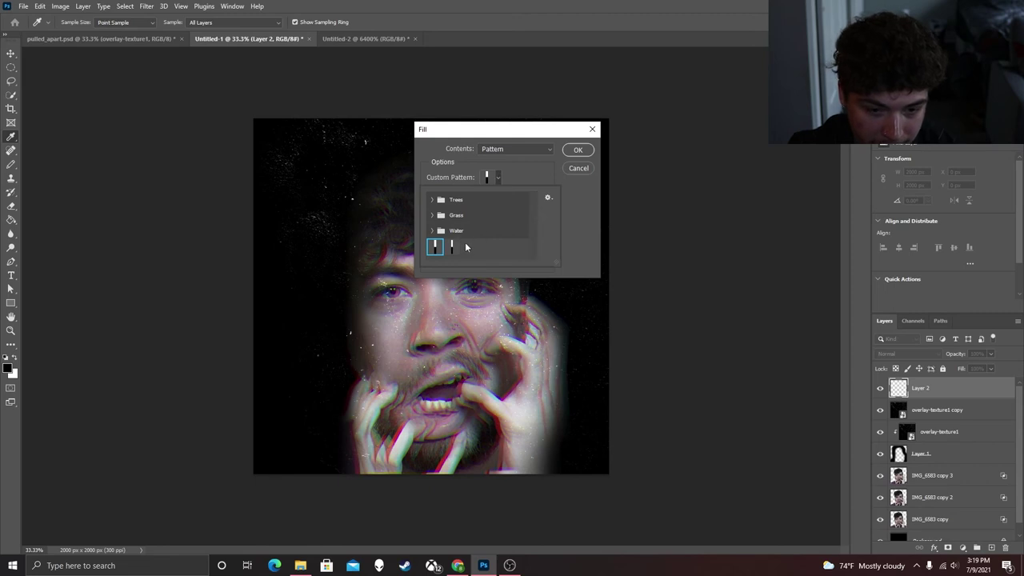
pyautogui.click(453, 248)
pyautogui.click(527, 173)
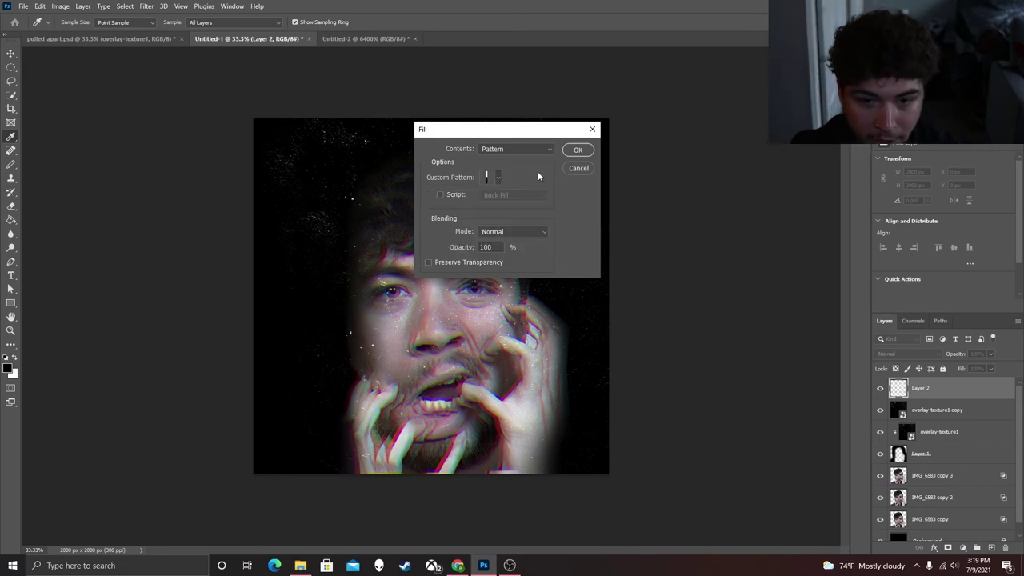
pyautogui.click(578, 152)
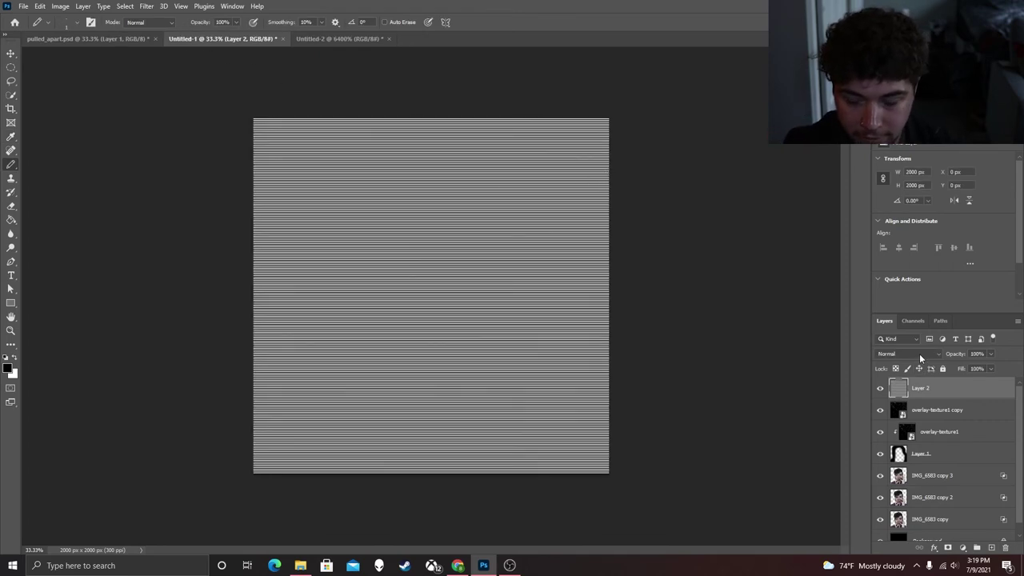
# Step: Set Layer 2's blend mode to Linear Burn, briefly checking Untitled-2 before returning
pyautogui.click(920, 354)
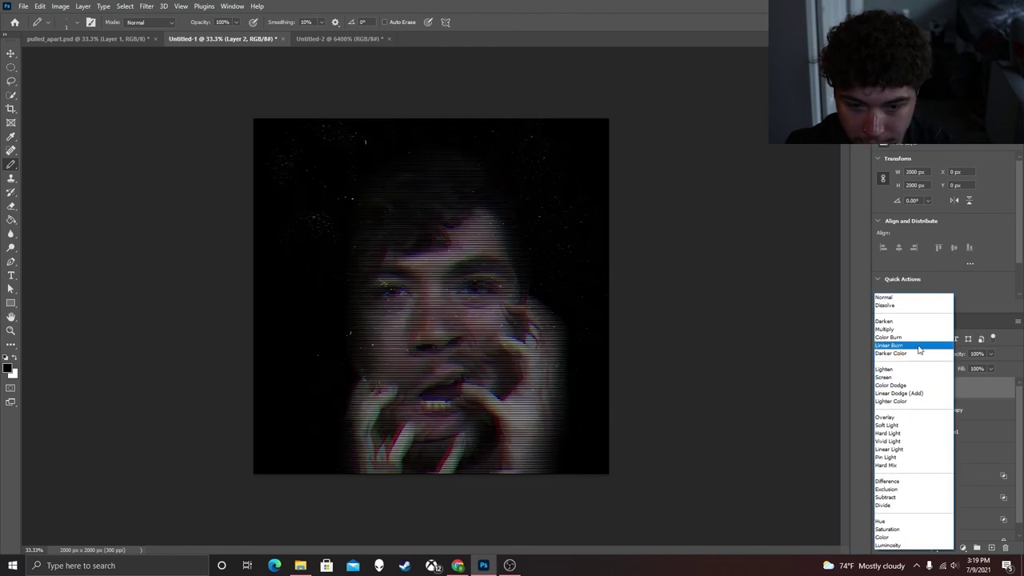
pyautogui.click(920, 347)
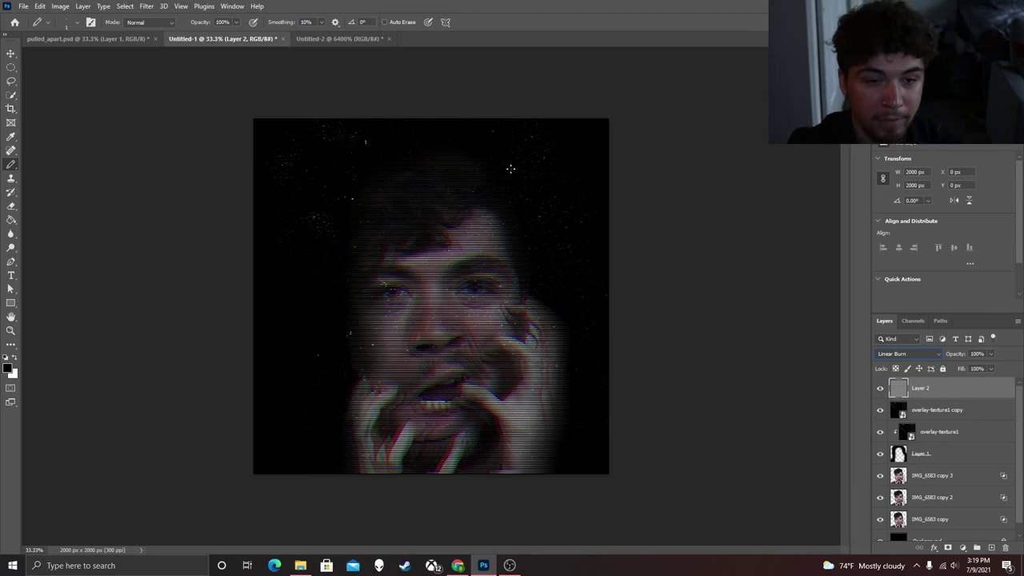
pyautogui.hotkey('ctrl', 'Tab')
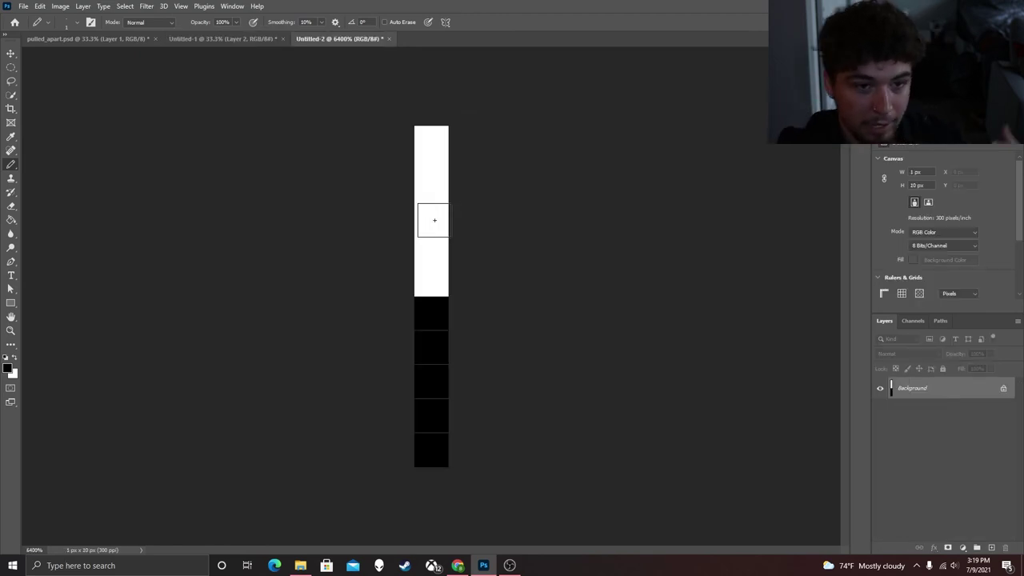
pyautogui.click(250, 39)
pyautogui.press('v')
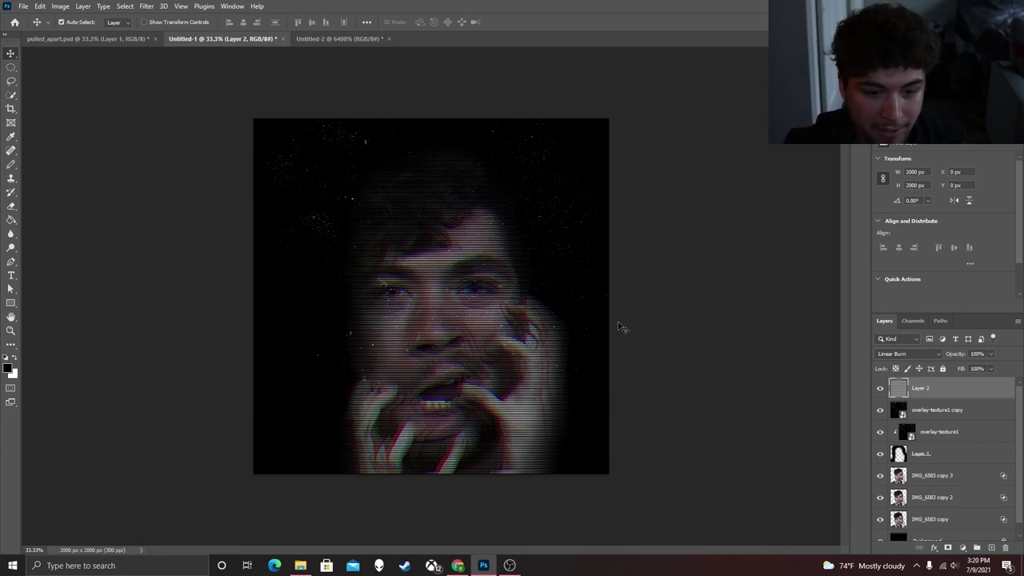
pyautogui.scroll(-1, 952, 464)
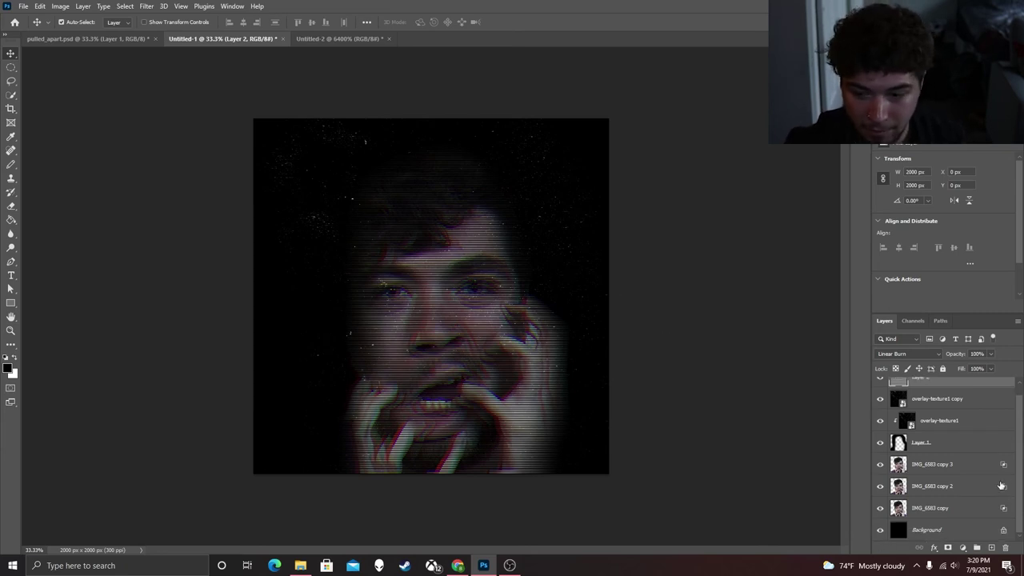
# Step: Add a Brightness/Contrast adjustment above IMG_6583 copy 3 with Brightness 45
pyautogui.click(952, 464)
pyautogui.click(904, 143)
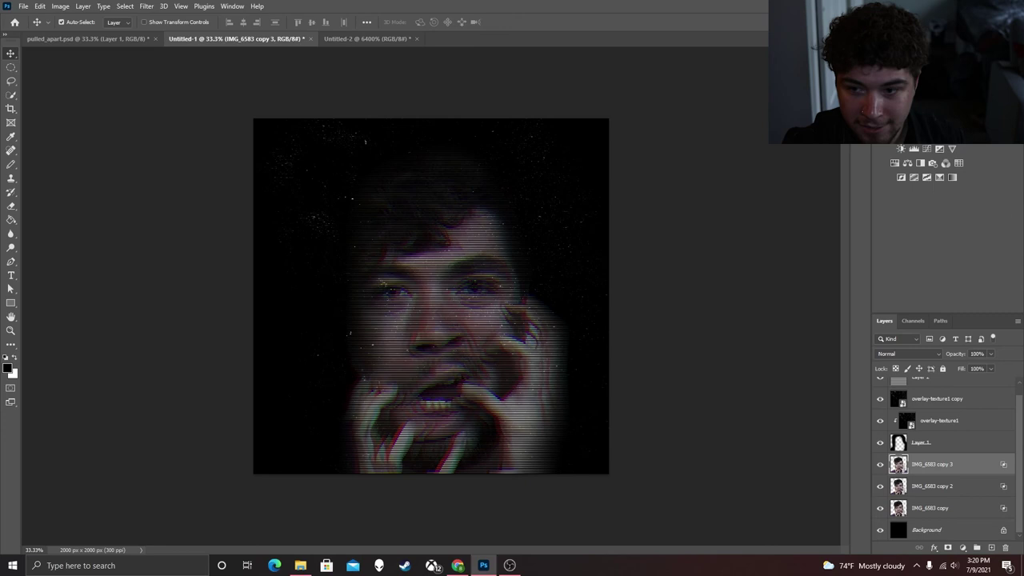
pyautogui.click(901, 150)
pyautogui.moveTo(945, 192); pyautogui.dragTo(962, 192)
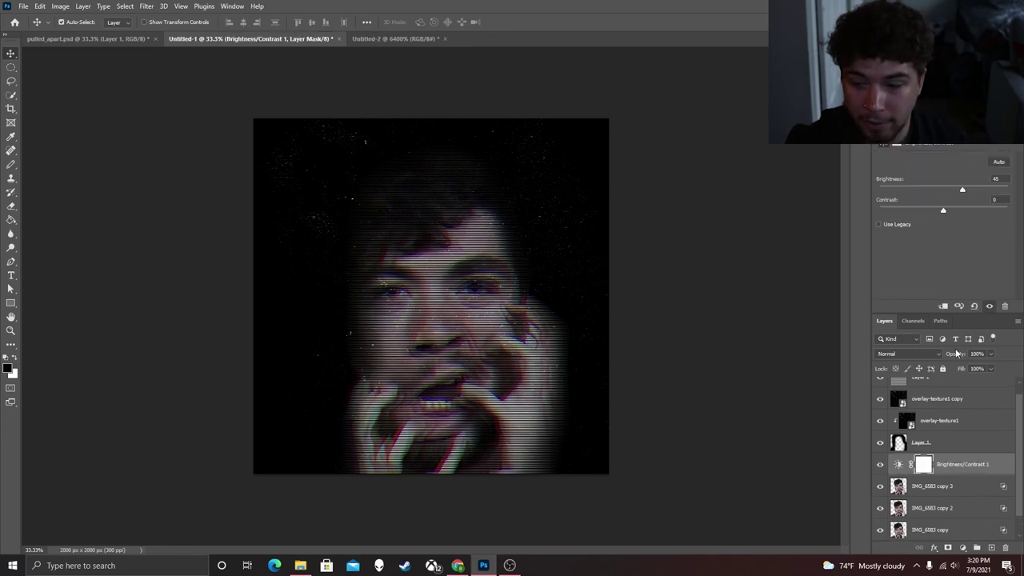
pyautogui.scroll(1, 963, 389)
# Step: Add a Color Lookup adjustment above Layer 2, previewing 2Strip.look and Candlelight.CUBE
pyautogui.click(963, 389)
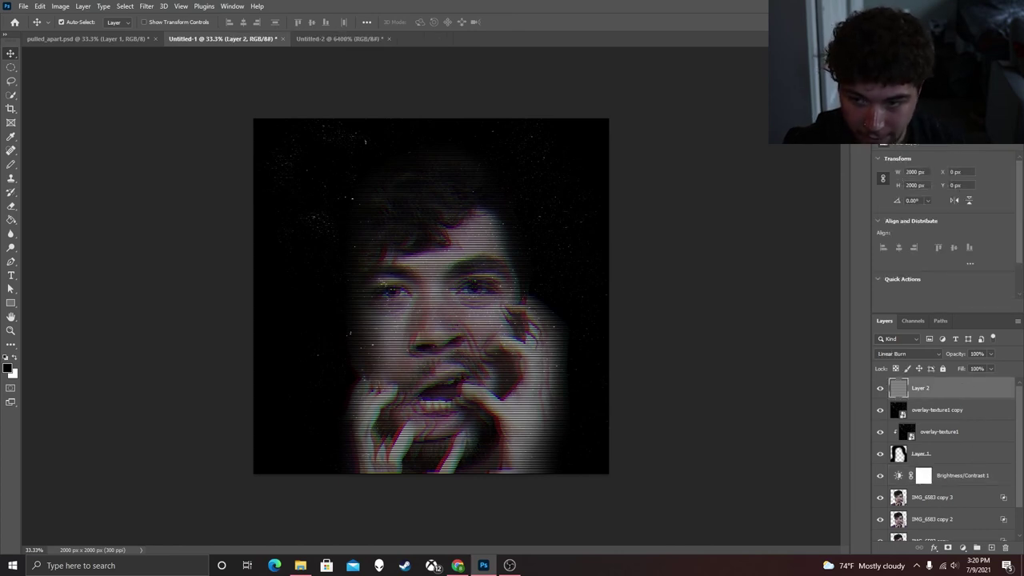
pyautogui.click(946, 144)
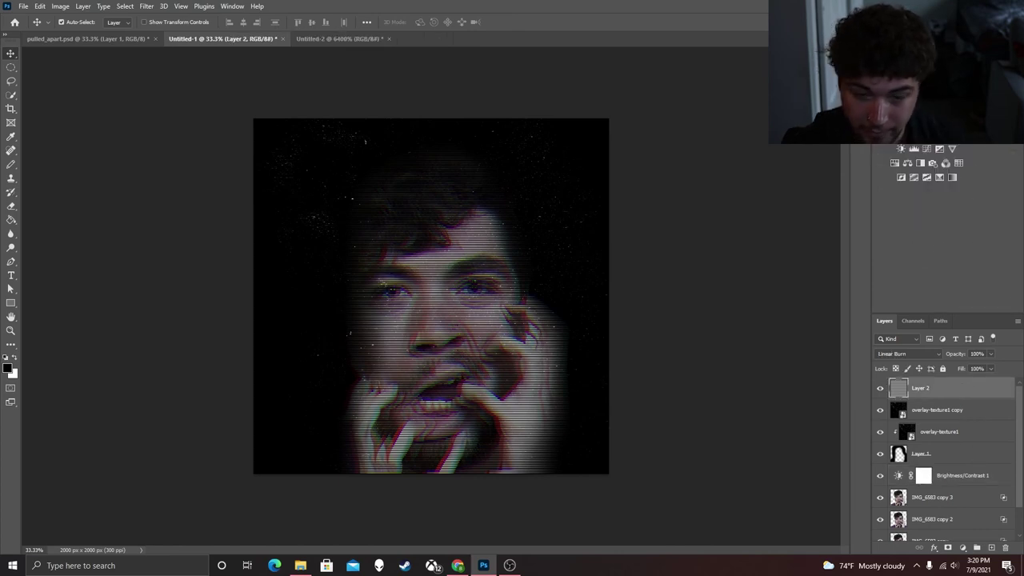
pyautogui.click(958, 162)
pyautogui.click(956, 162)
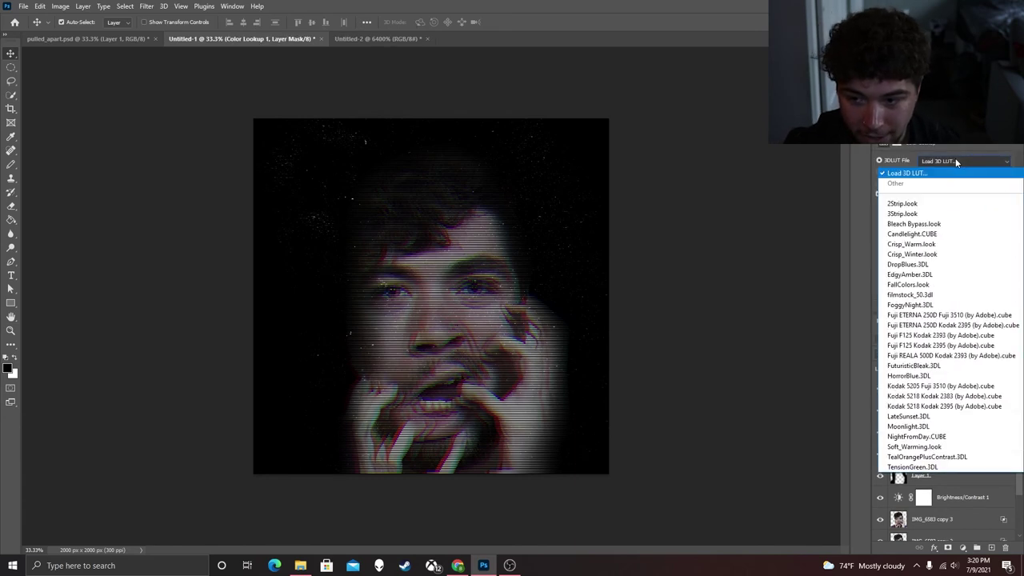
pyautogui.click(954, 204)
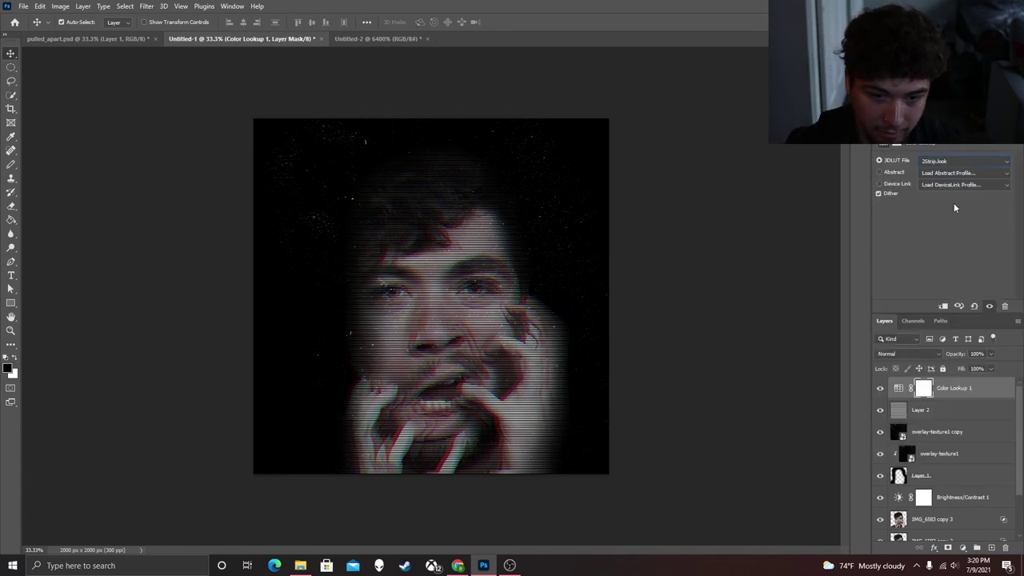
pyautogui.press('Down')
pyautogui.press('Down')
pyautogui.press('Down')
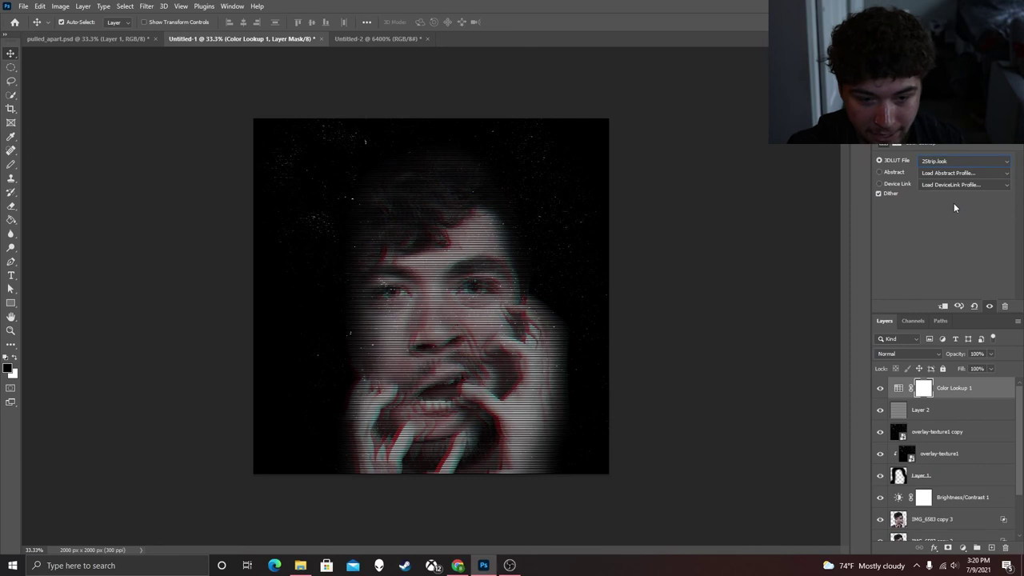
pyautogui.press('Down')
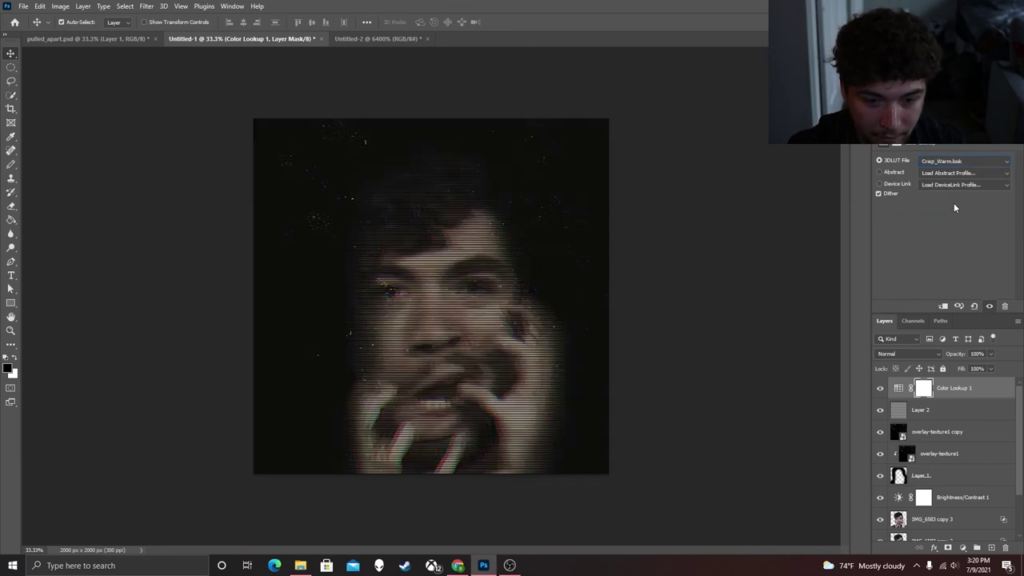
pyautogui.press('Up')
# Step: After comparing with pulled_apart.psd, switch the lookup to FoggyNight.3DL at 13% opacity
pyautogui.hotkey('ctrl', 'shift', 'Tab')
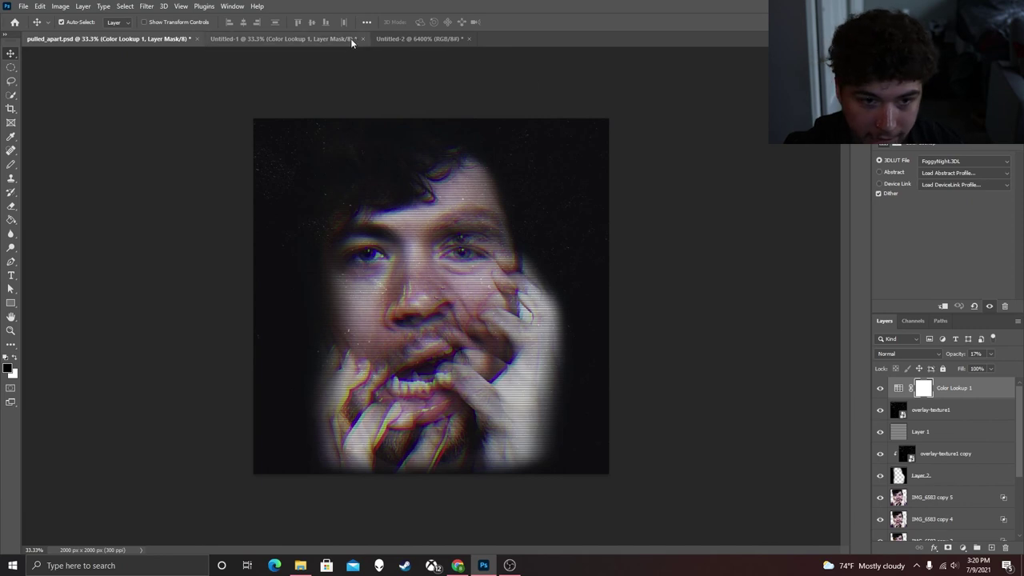
pyautogui.hotkey('ctrl', 'Tab')
pyautogui.click(963, 163)
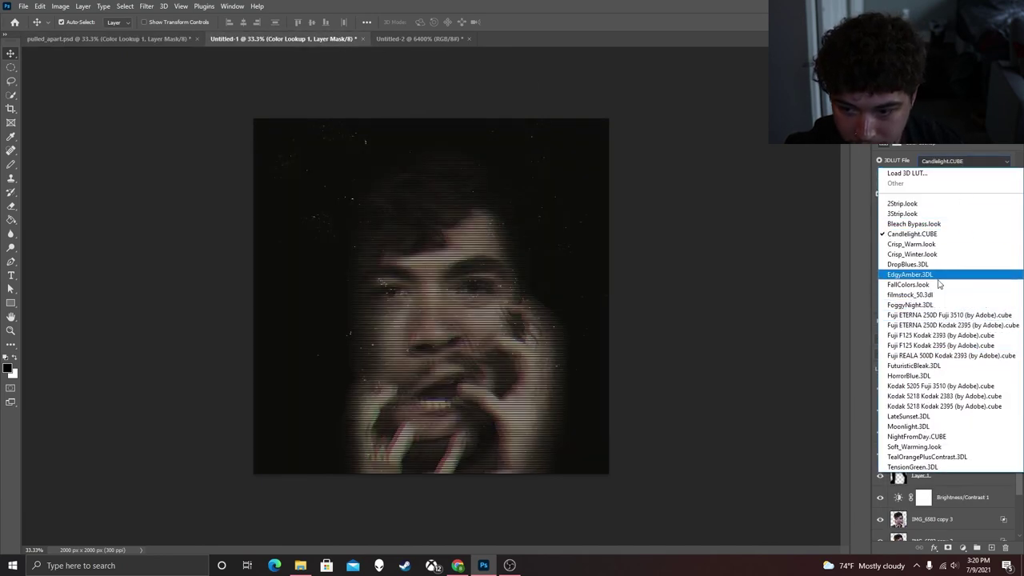
pyautogui.click(920, 305)
pyautogui.click(991, 356)
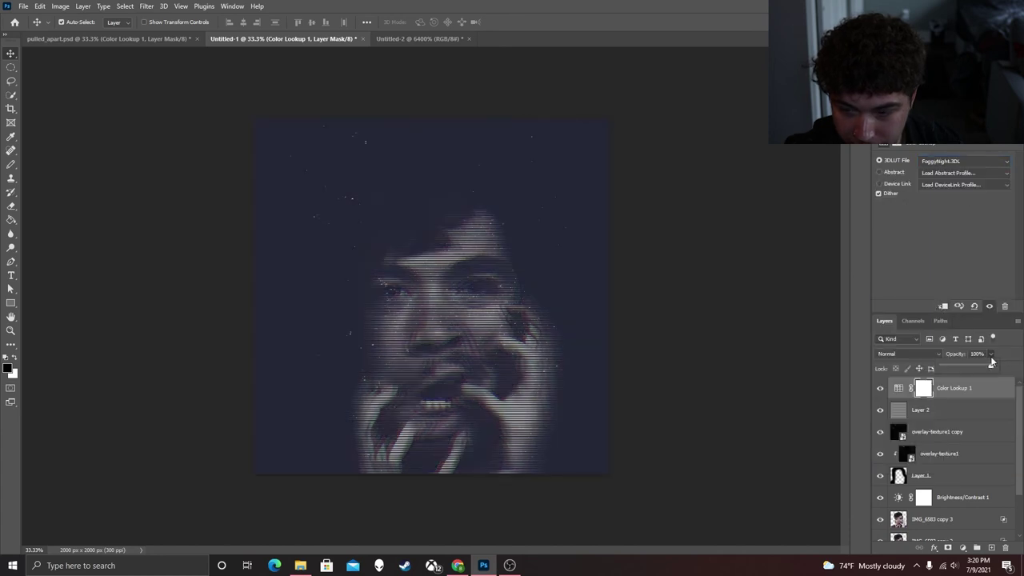
pyautogui.moveTo(952, 366); pyautogui.dragTo(955, 368)
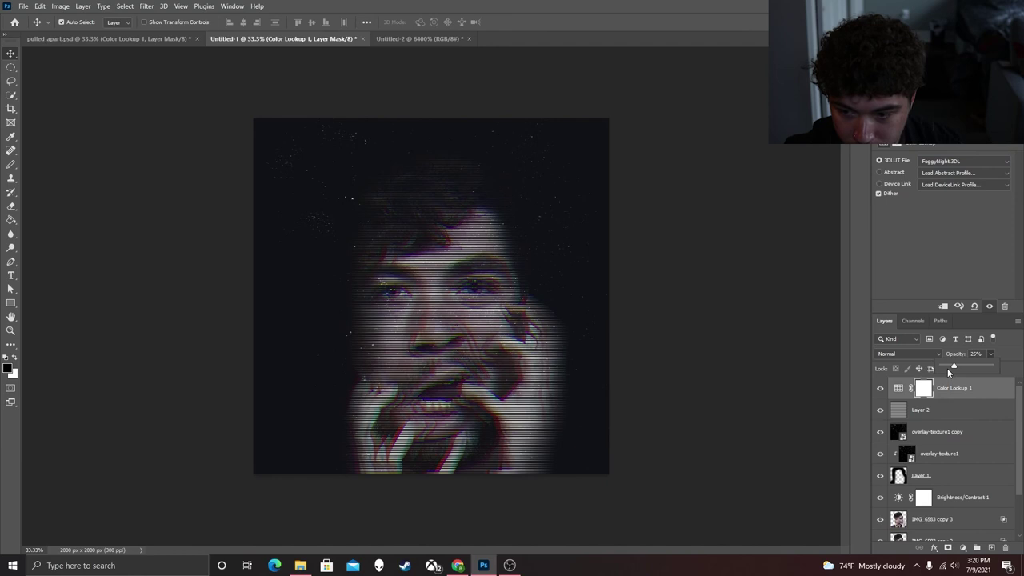
pyautogui.click(789, 345)
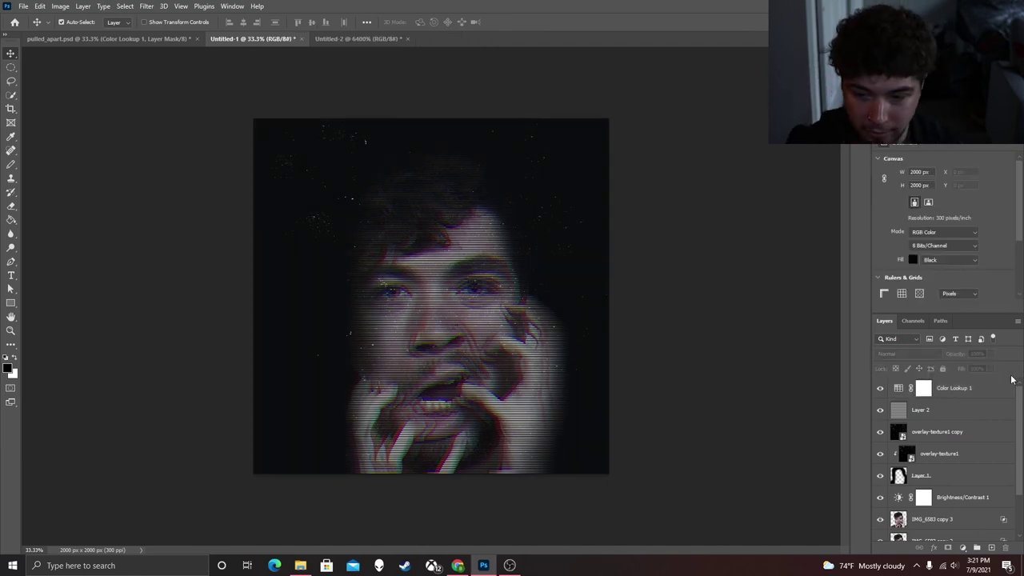
# Step: Select Layer 1 through IMG_6583 copy and Free Transform them up to about 107%
pyautogui.click(952, 477)
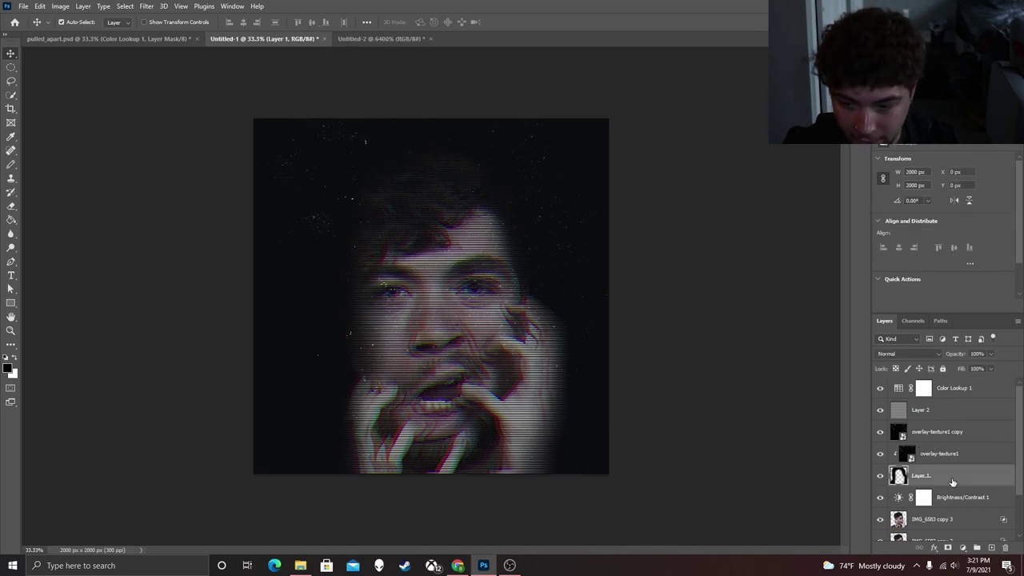
pyautogui.scroll(-1, 952, 484)
pyautogui.scroll(-1, 952, 501)
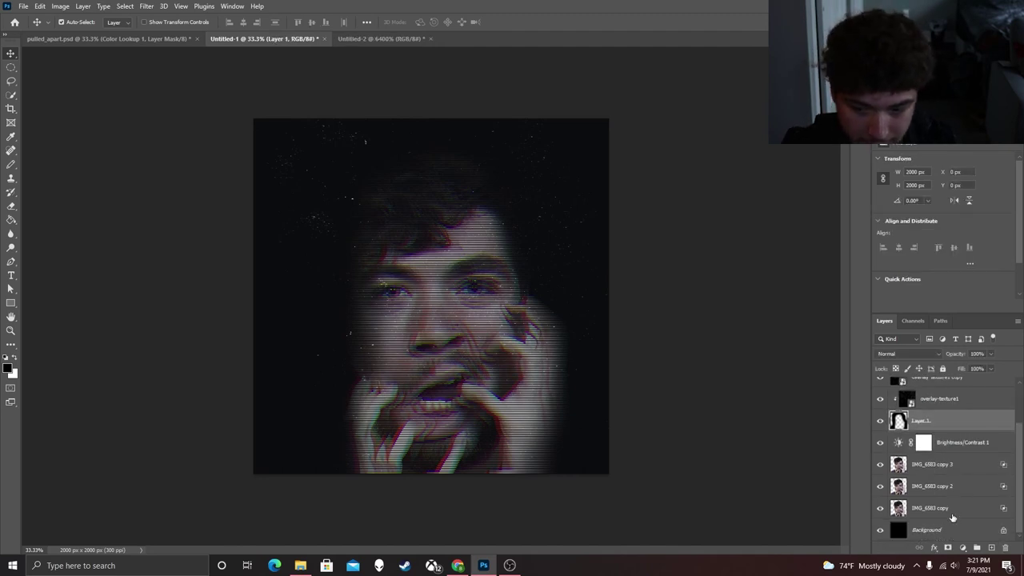
pyautogui.keyDown('shift'); pyautogui.click(952, 514); pyautogui.keyUp('shift')
pyautogui.hotkey('ctrl', 't')
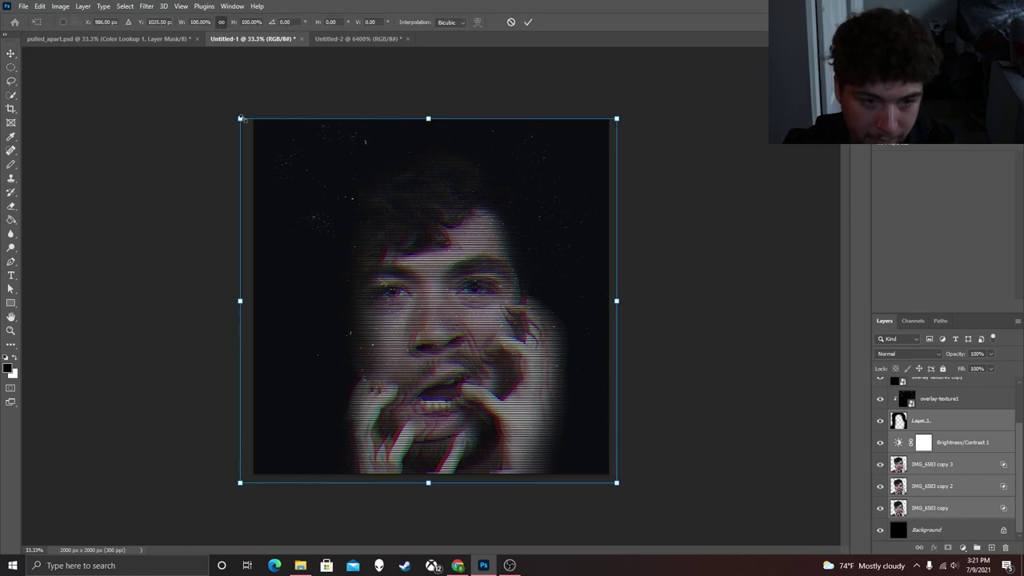
pyautogui.moveTo(240, 119); pyautogui.dragTo(214, 92)
pyautogui.click(528, 21)
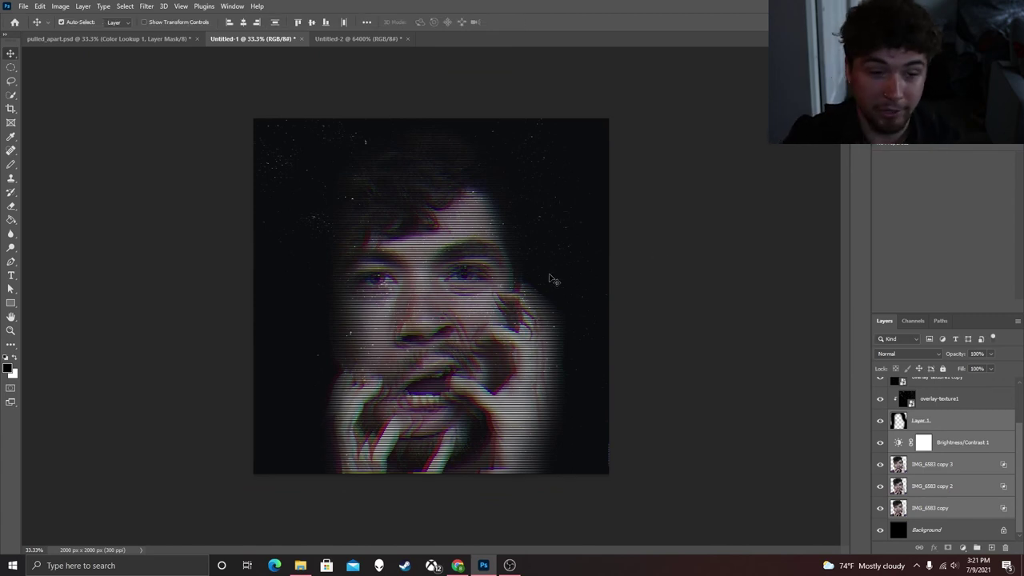
pyautogui.click(163, 40)
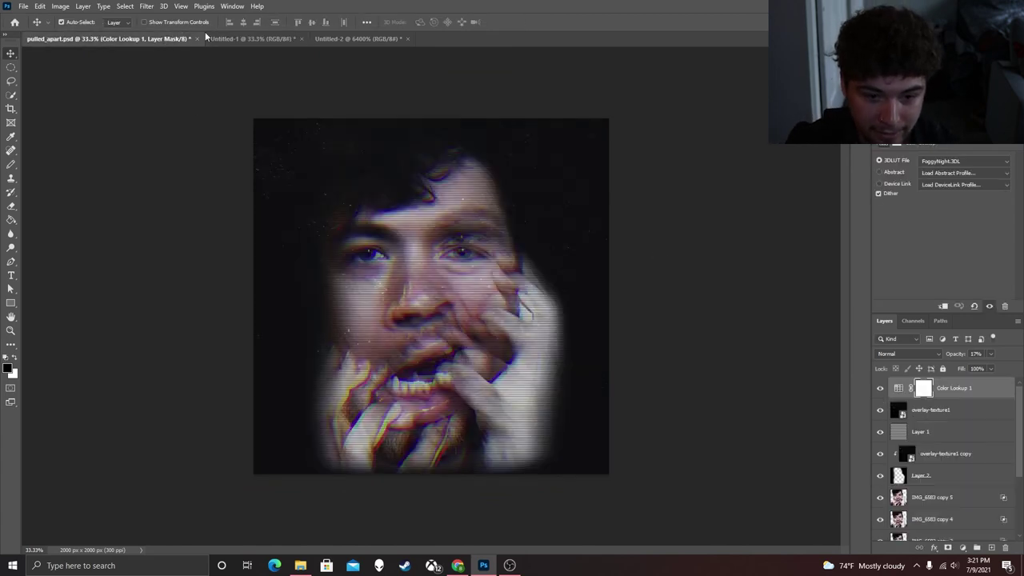
pyautogui.click(260, 37)
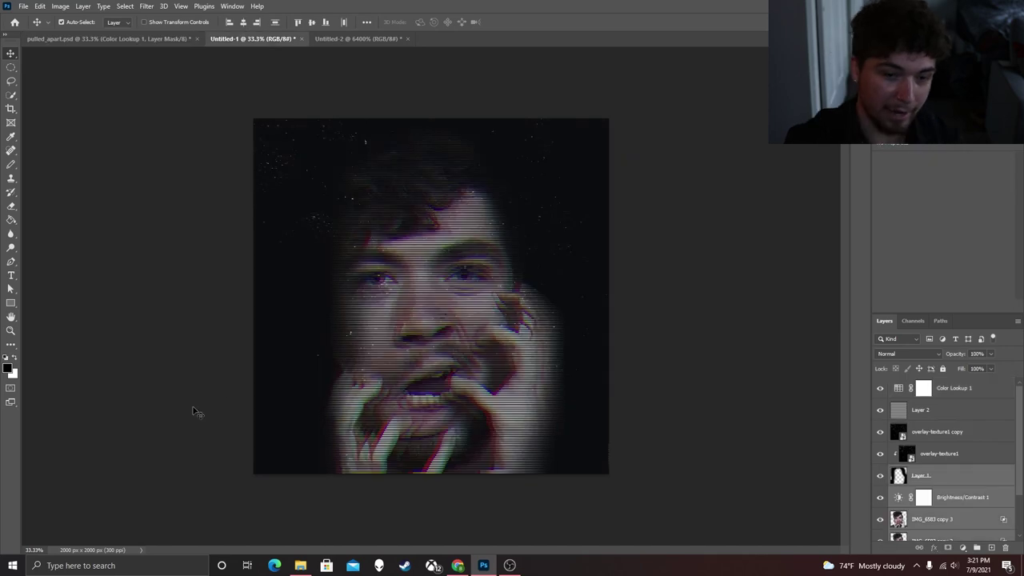